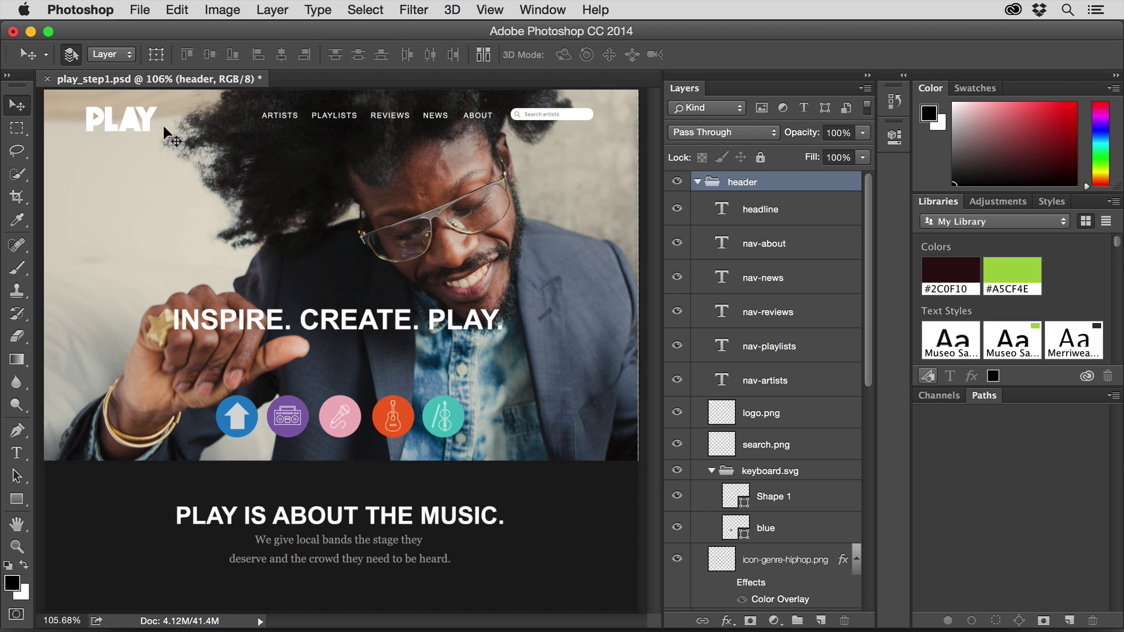
# - Look over the document's export options and close the menu without choosing one
pyautogui.click(140, 9)
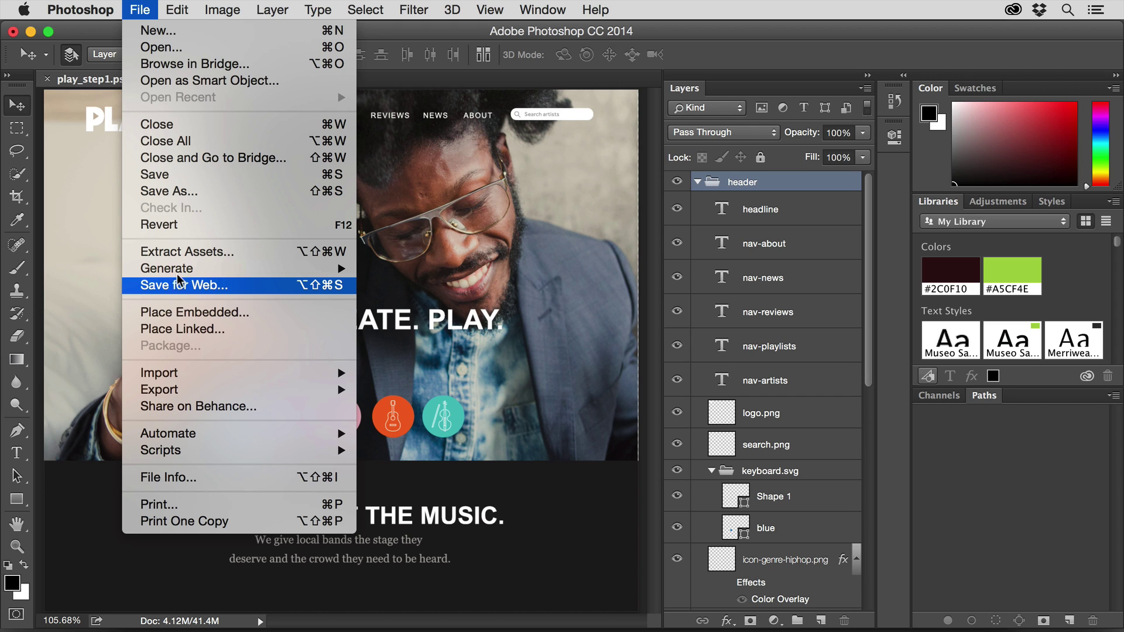
pyautogui.moveTo(183, 272)
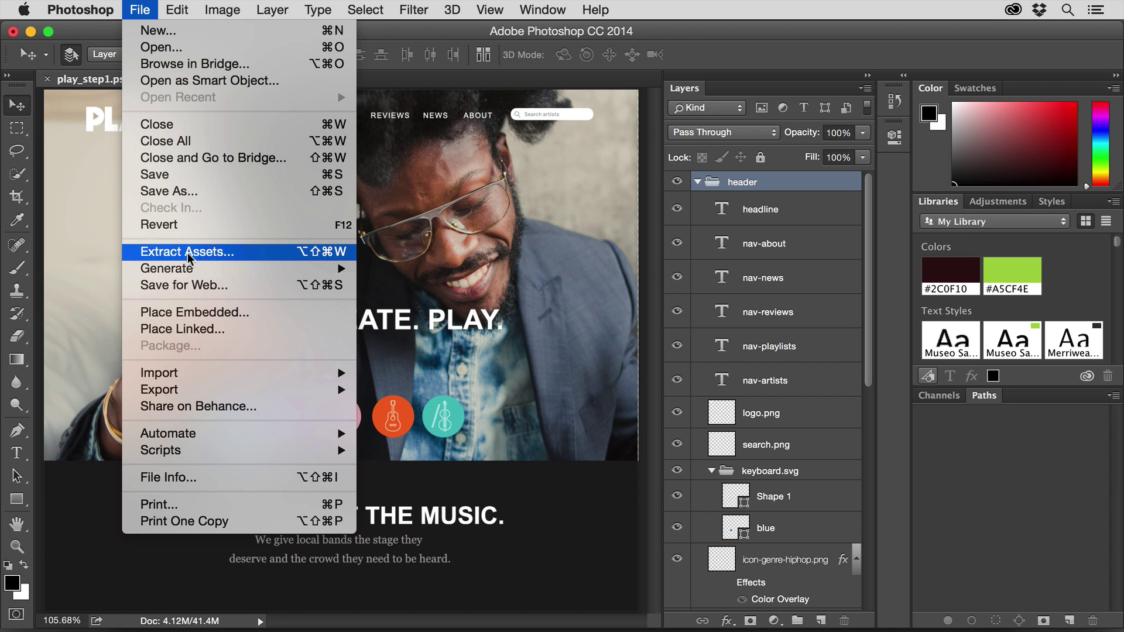
pyautogui.click(86, 490)
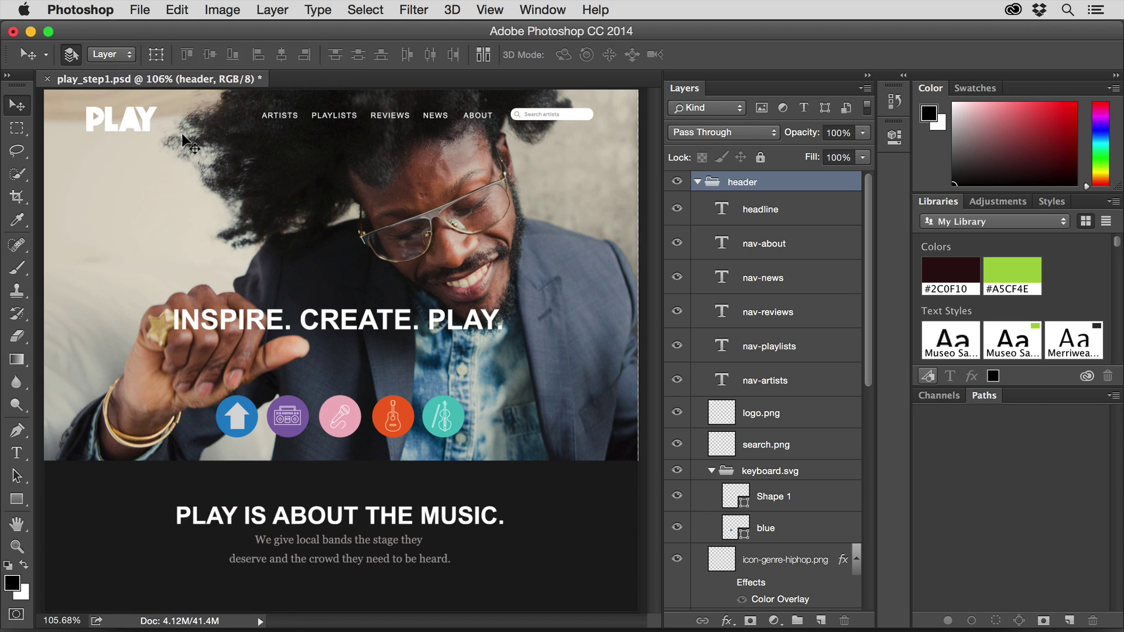
# - In Illustrator, break the Home symbol's link into an editable path, then return to Photoshop
pyautogui.press('super+Tab')
pyautogui.press('Tab')
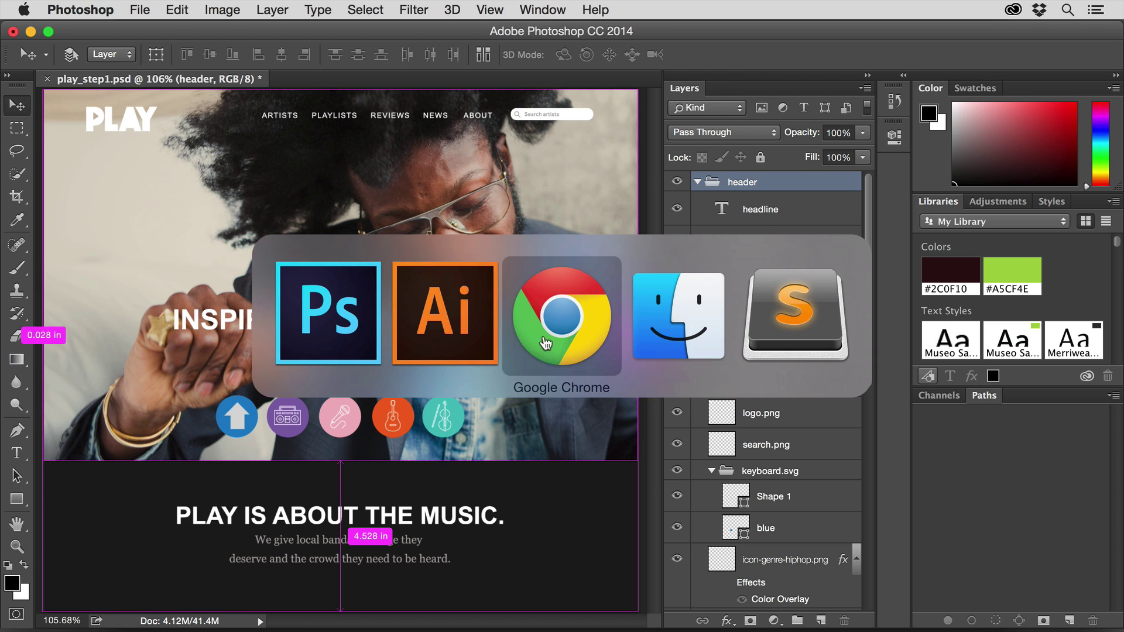
pyautogui.click(475, 326)
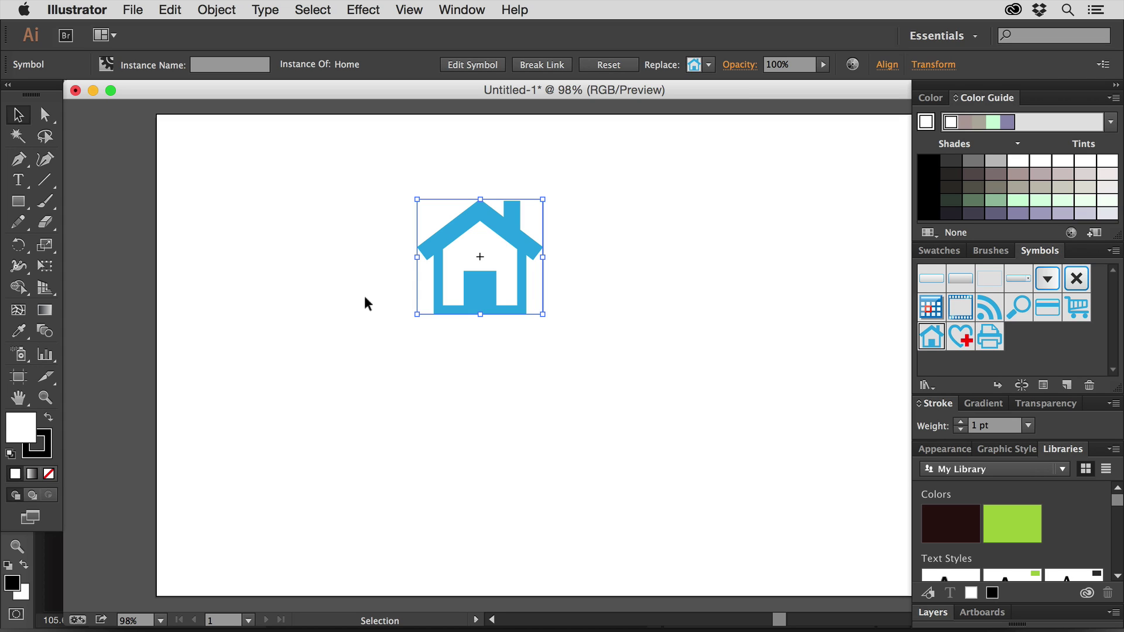
pyautogui.press('super')
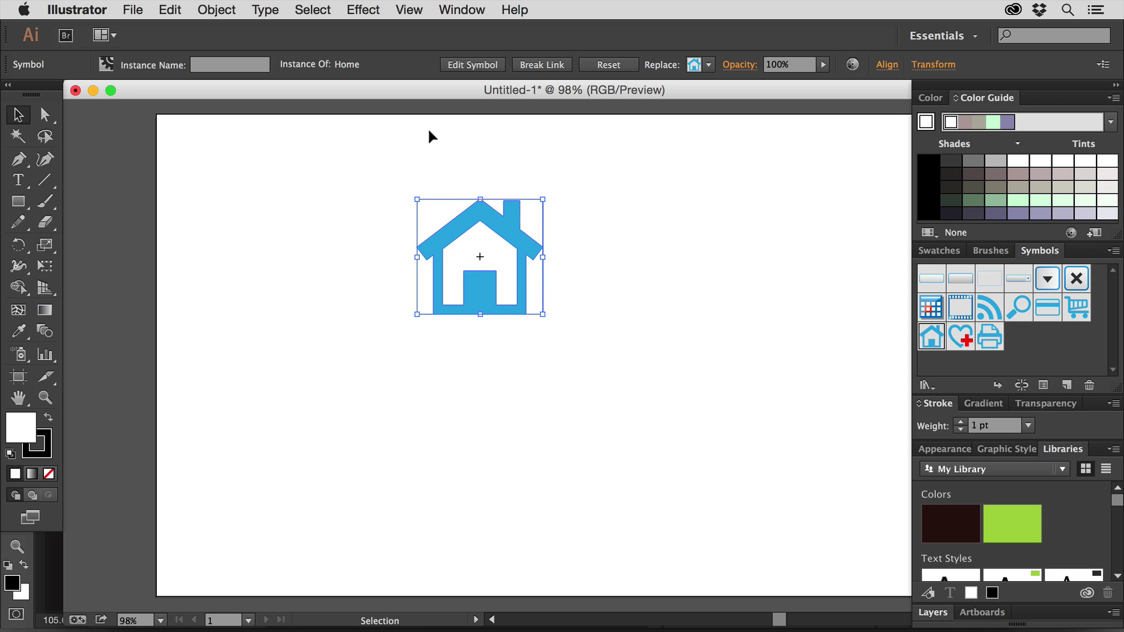
pyautogui.click(542, 64)
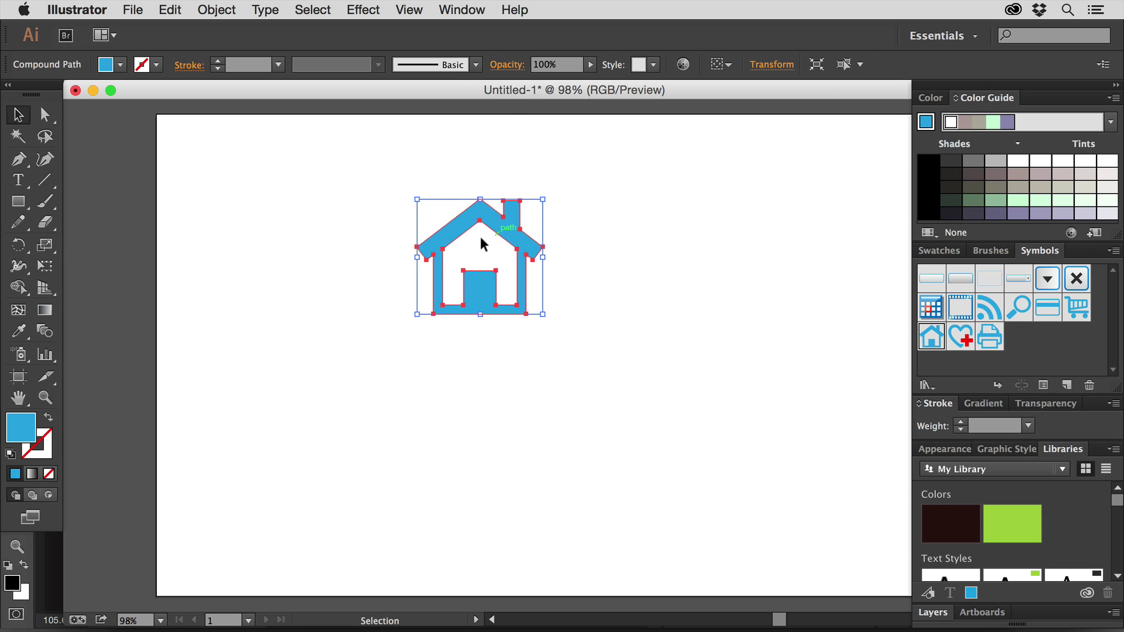
pyautogui.press('super')
pyautogui.press('super')
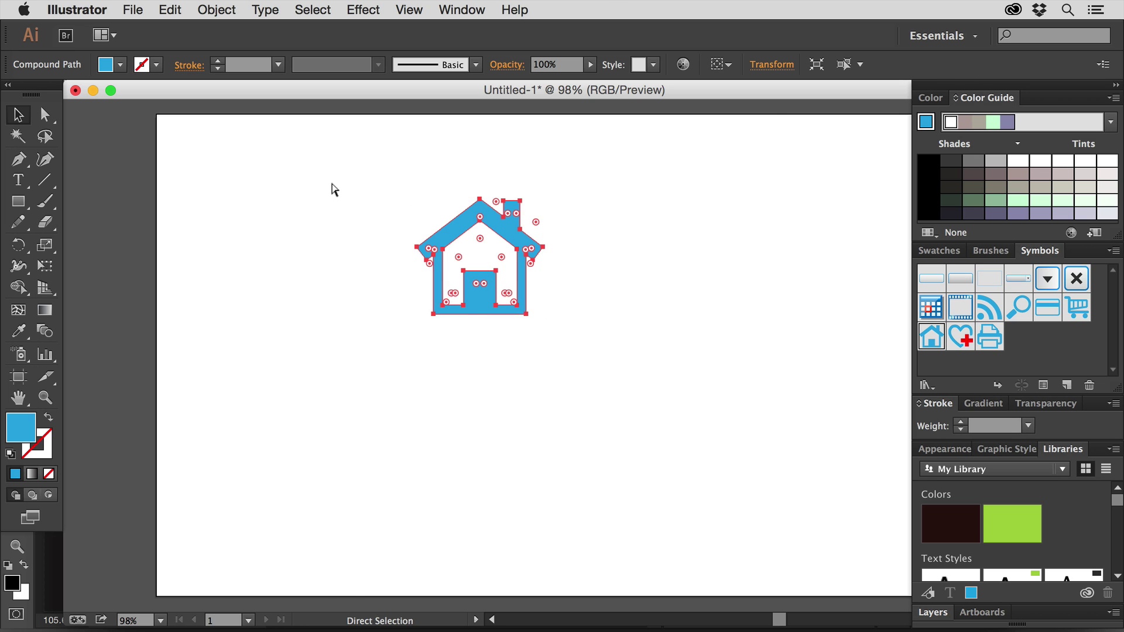
pyautogui.press('super+Tab')
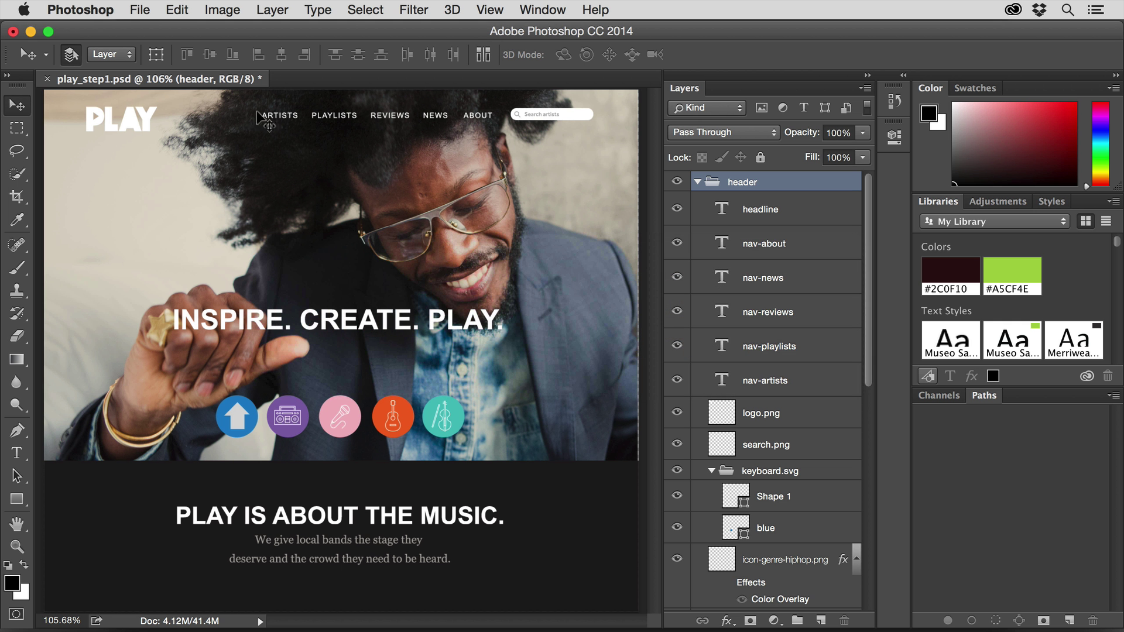
# - After checking File > Place, paste the copied house and choose Smart Object as the paste type
pyautogui.click(142, 10)
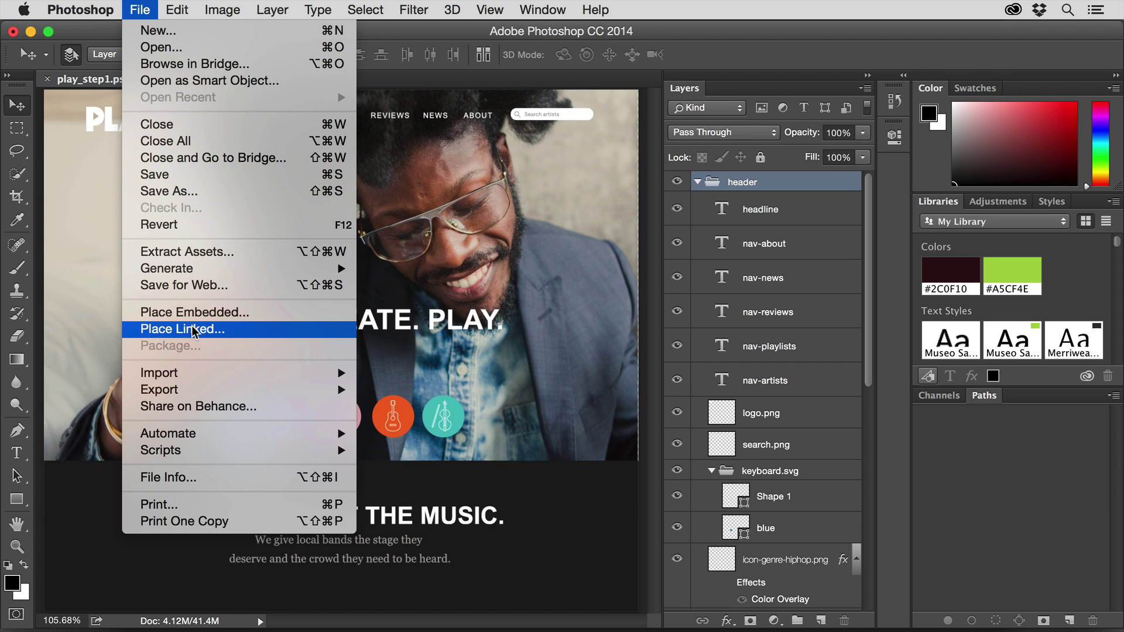
pyautogui.click(444, 268)
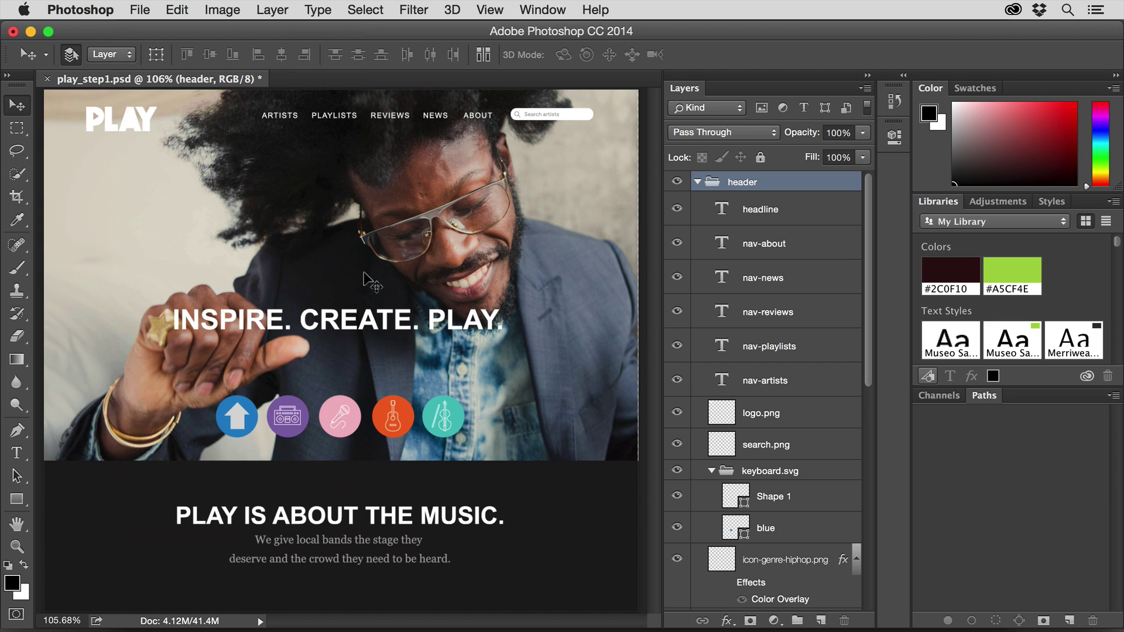
pyautogui.press('super+v')
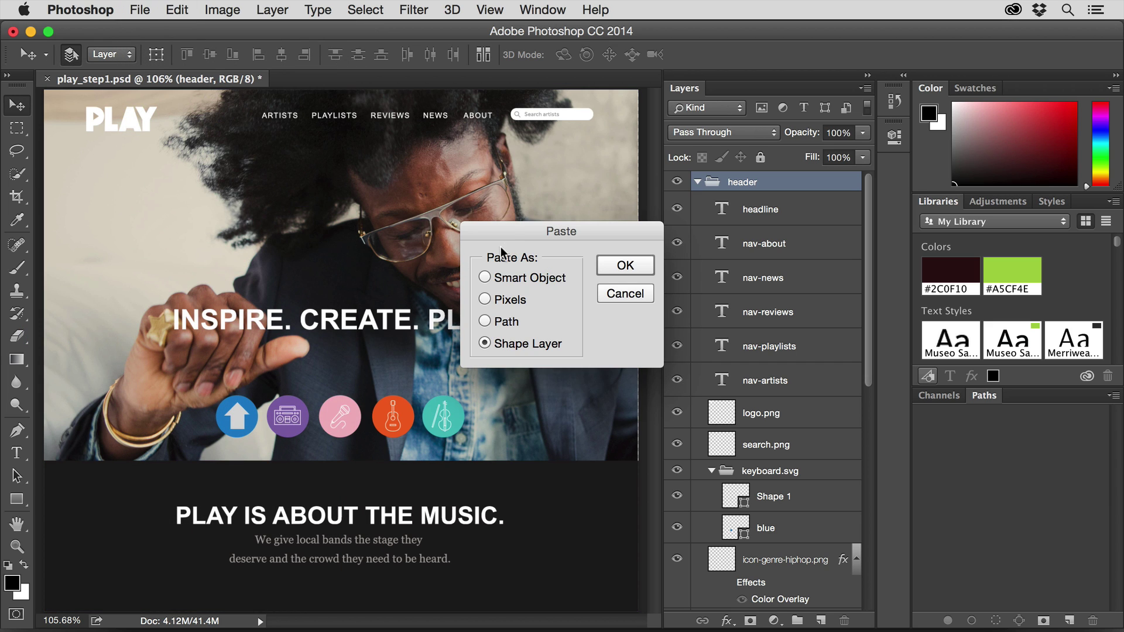
pyautogui.moveTo(506, 231); pyautogui.dragTo(321, 223)
pyautogui.click(323, 273)
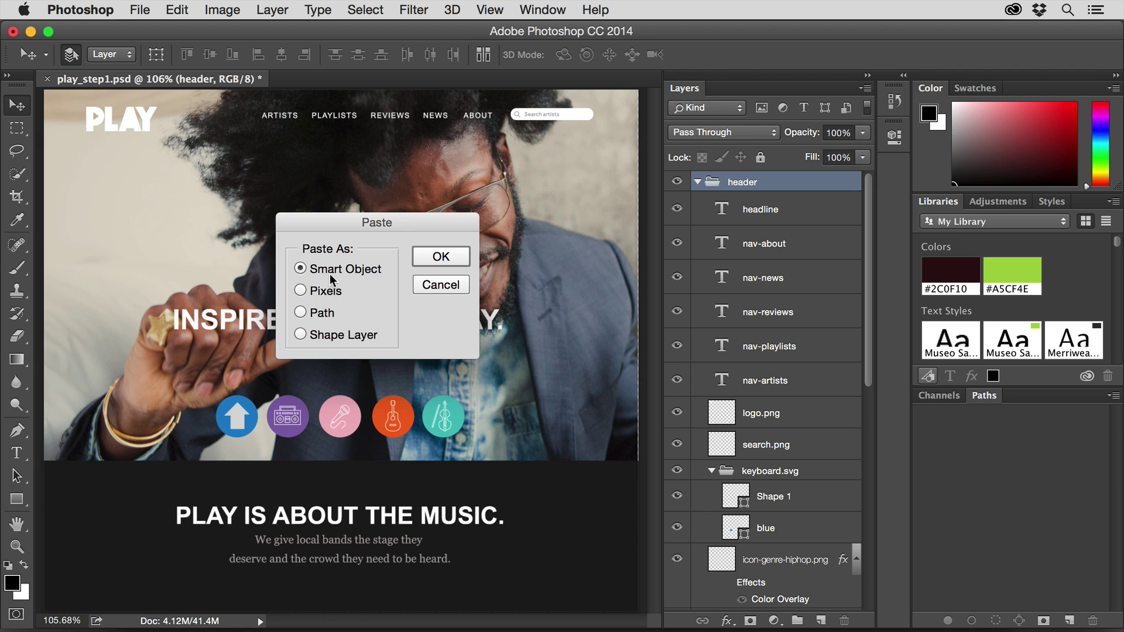
# - Paste the house as a Smart Object and scale it down to about 56%
pyautogui.click(441, 256)
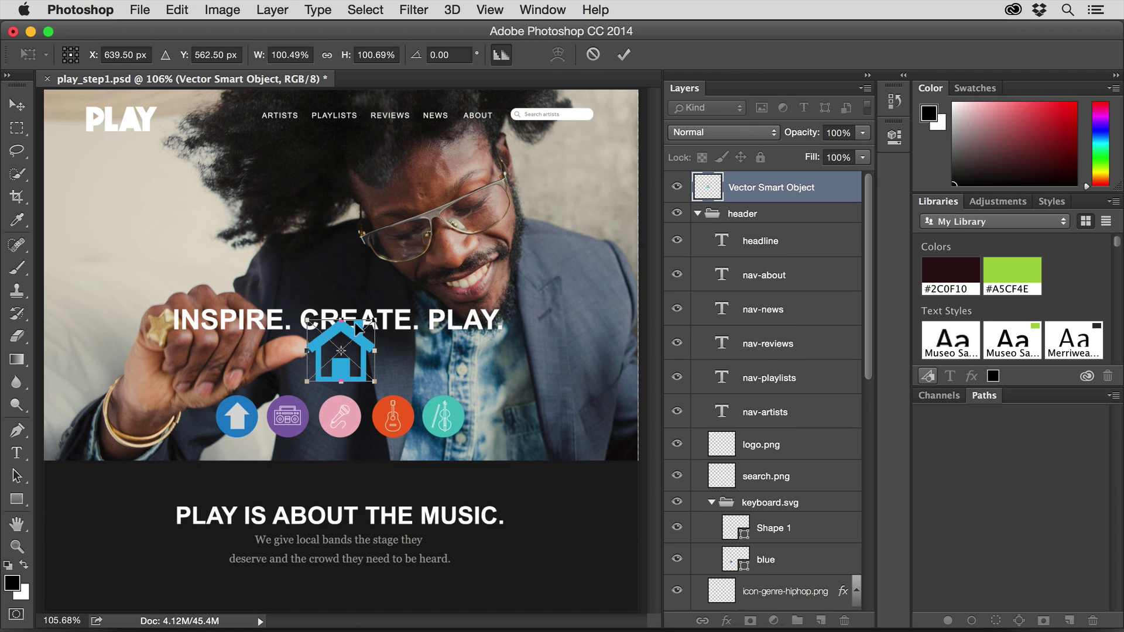
pyautogui.moveTo(369, 316); pyautogui.dragTo(358, 332)
pyautogui.moveTo(300, 383); pyautogui.dragTo(377, 346)
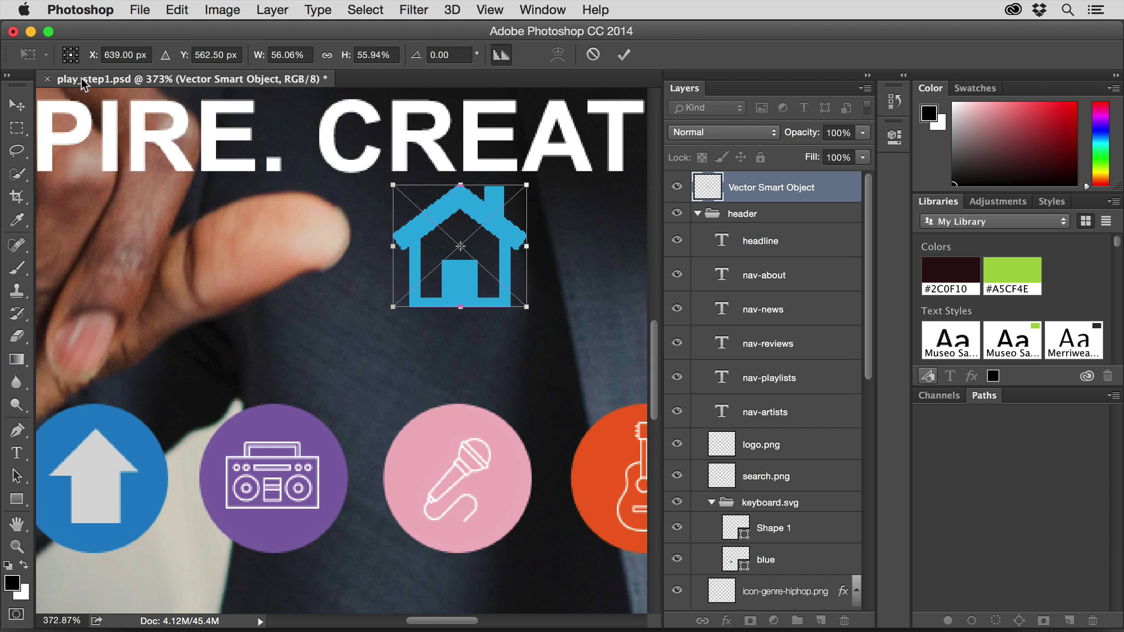
pyautogui.press('Return')
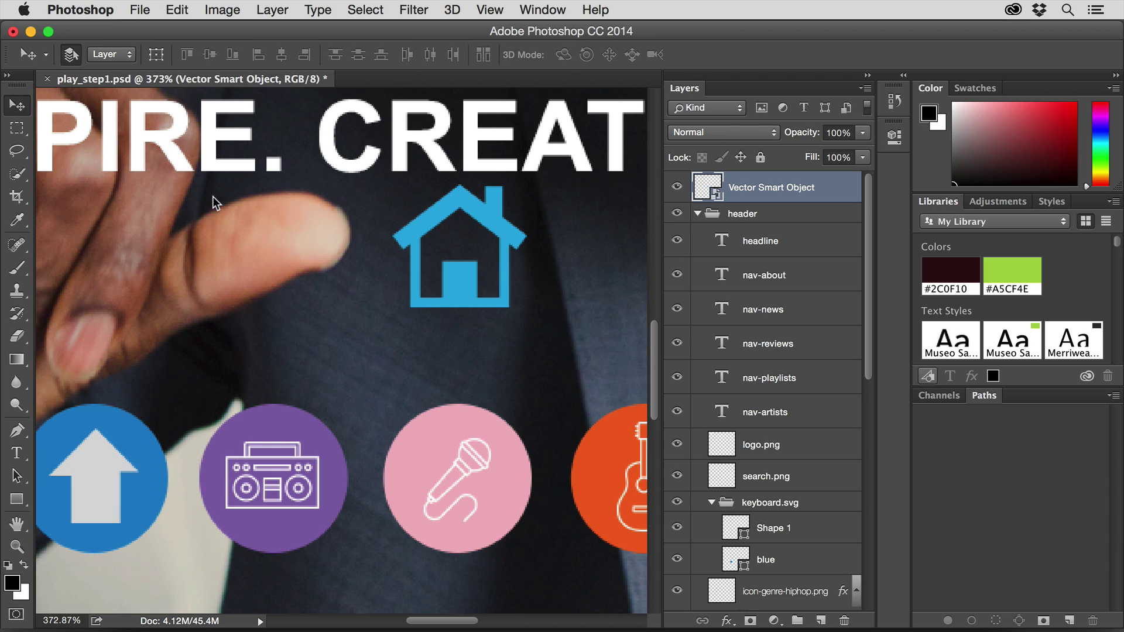
# - Delete the boombox icon layer and shrink the house to fit inside the purple circle
pyautogui.click(248, 484)
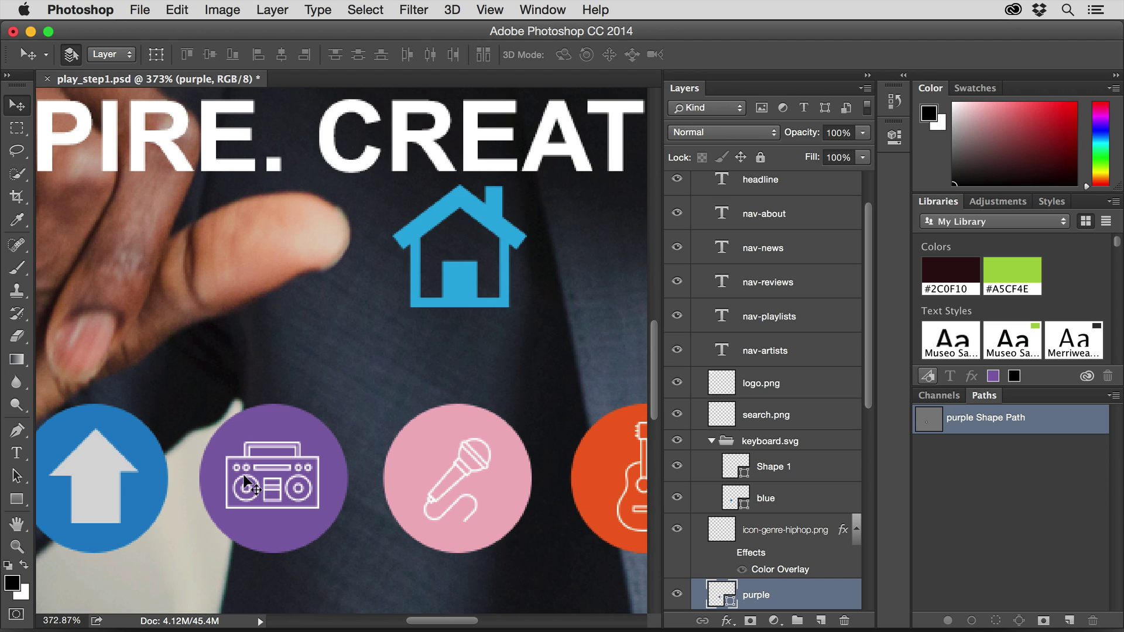
pyautogui.click(248, 484)
pyautogui.press('Delete')
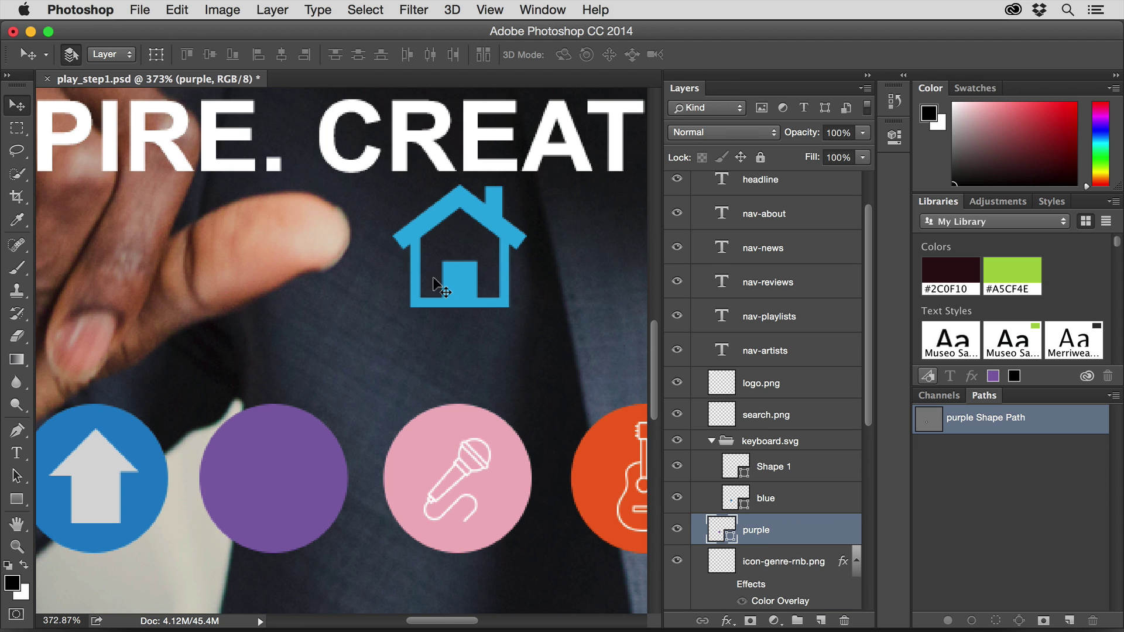
pyautogui.moveTo(442, 281); pyautogui.dragTo(271, 488)
pyautogui.hotkey('ctrl', 't')
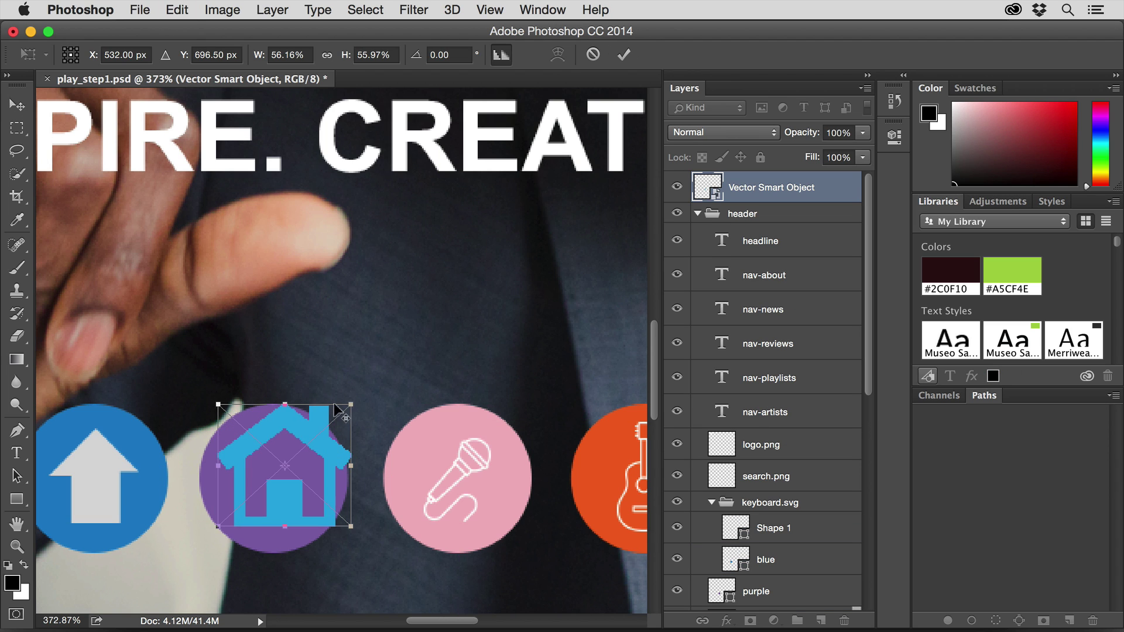
pyautogui.moveTo(349, 404); pyautogui.dragTo(279, 455)
pyautogui.press('Return')
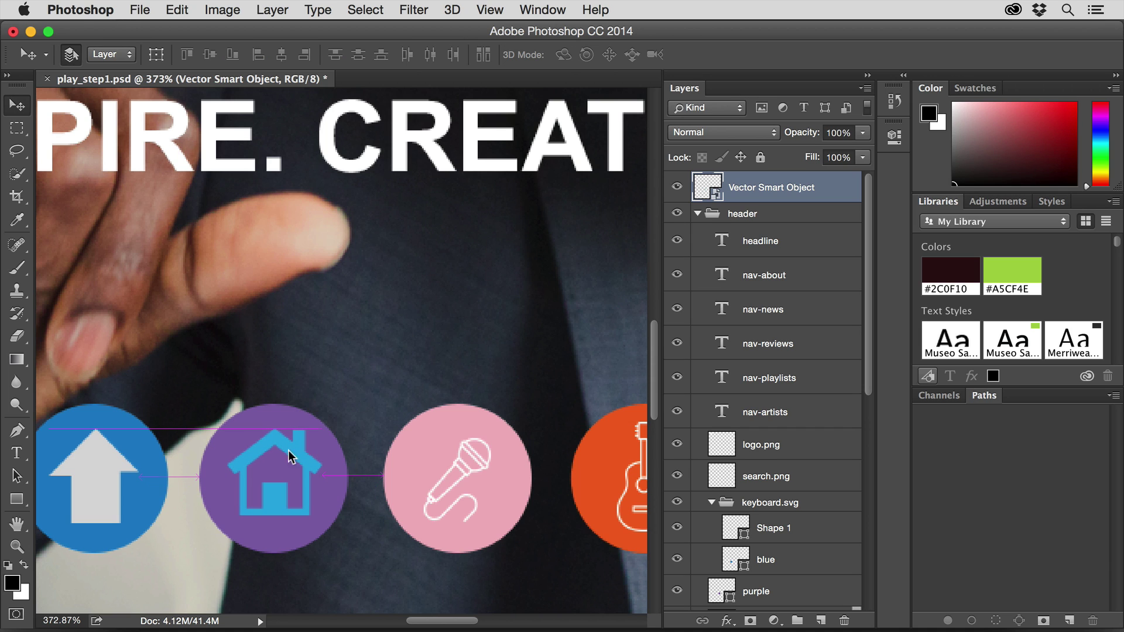
# - Give the house smart object a light grey #DDDDDD fill in Illustrator, save, and return to Photoshop
pyautogui.doubleClick(705, 184)
pyautogui.click(465, 225)
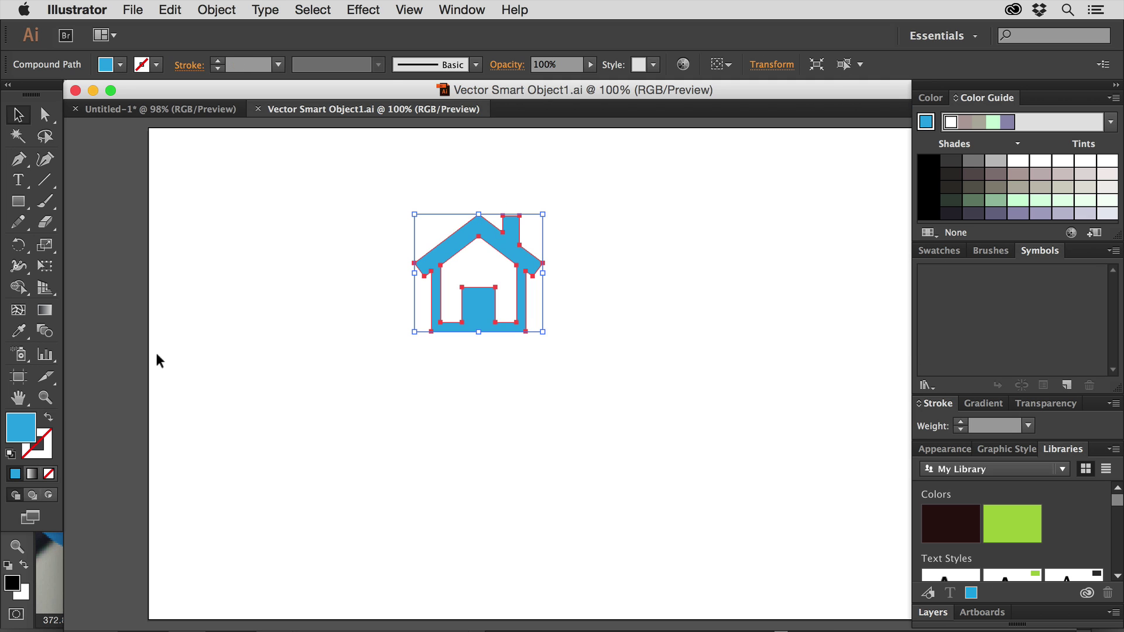
pyautogui.doubleClick(18, 426)
pyautogui.moveTo(392, 309); pyautogui.dragTo(321, 234)
pyautogui.press('Return')
pyautogui.press('super+s')
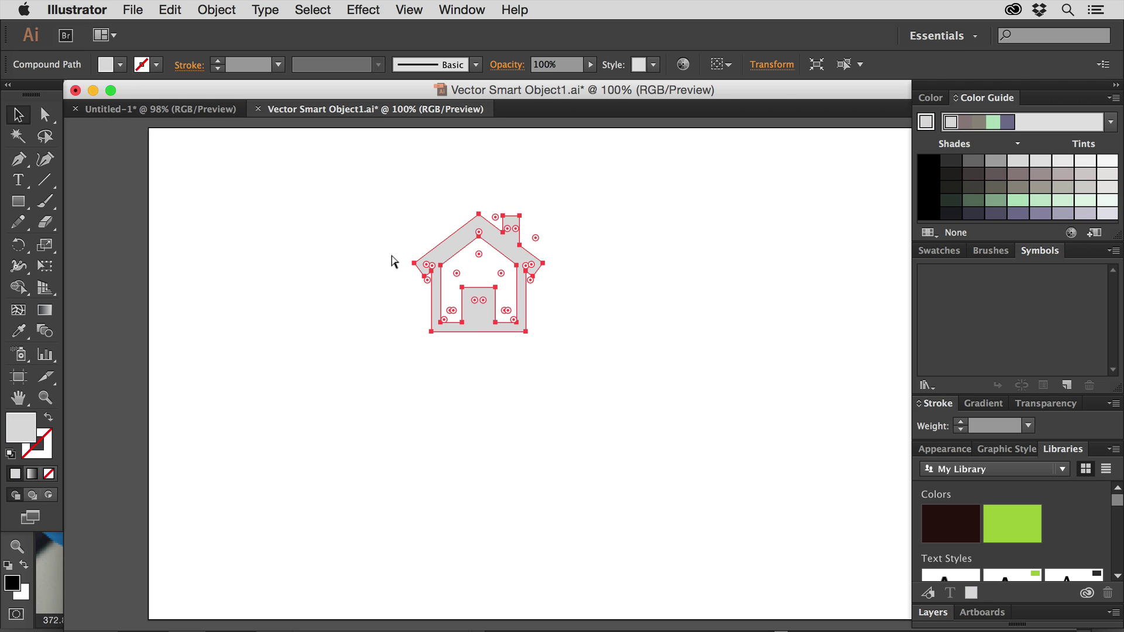
pyautogui.press('super+Tab')
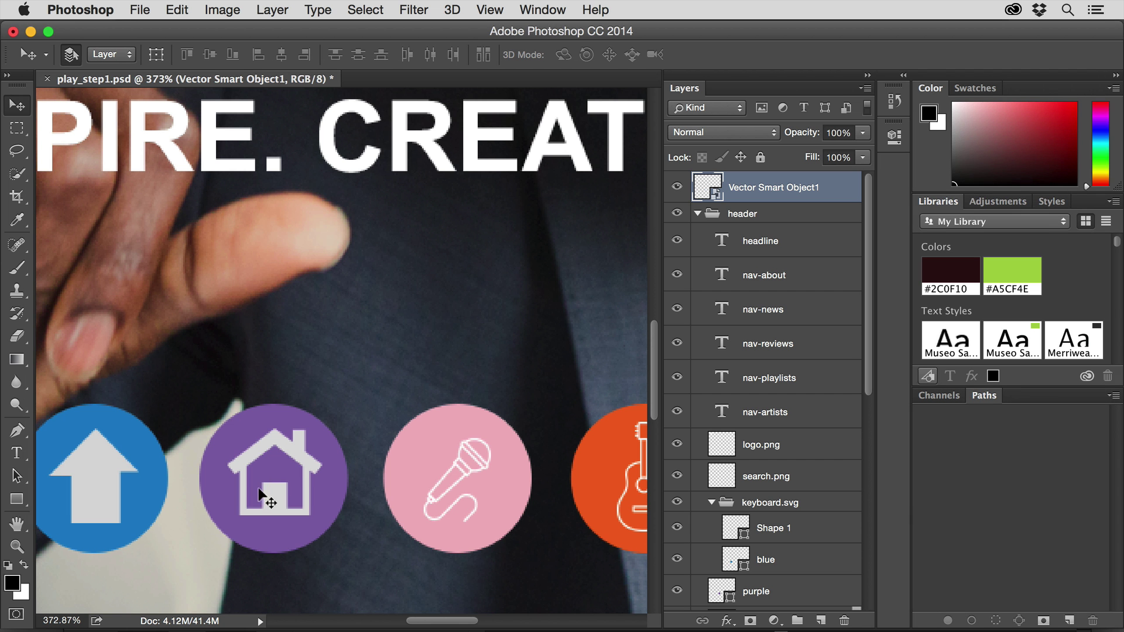
pyautogui.scroll(-3, 281, 468)
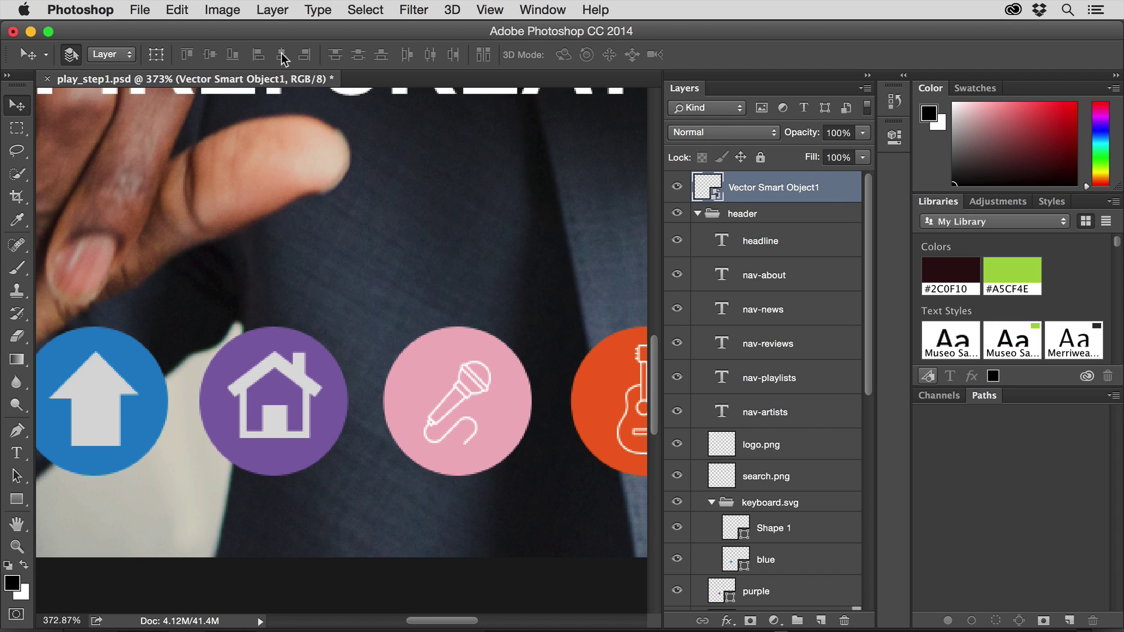
pyautogui.click(143, 18)
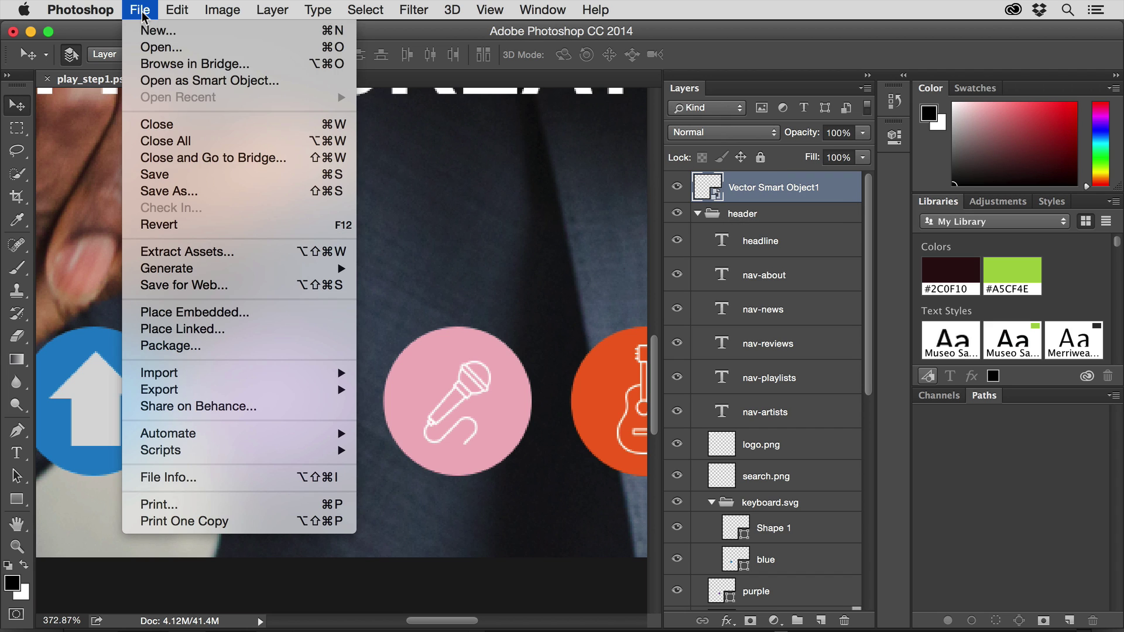
pyautogui.click(184, 251)
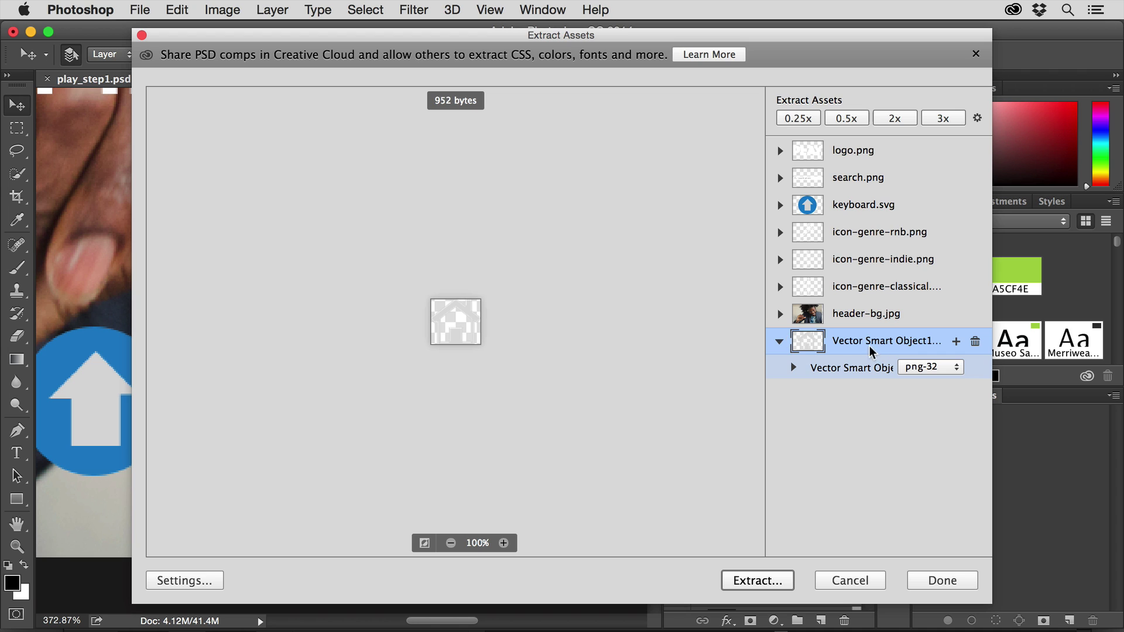
pyautogui.click(503, 543)
pyautogui.click(504, 543)
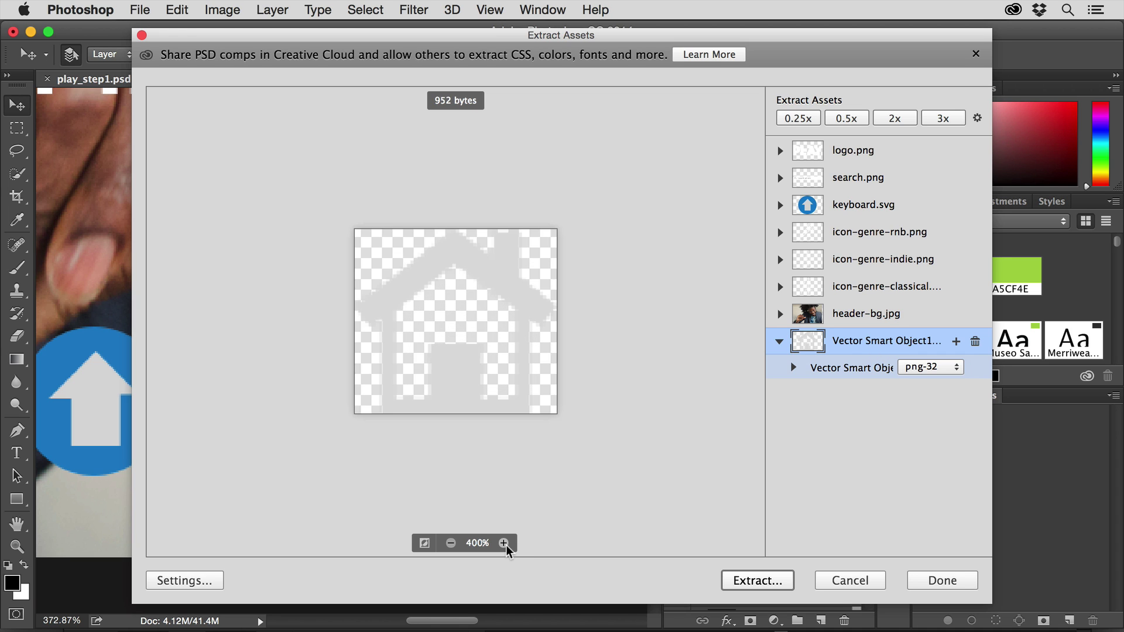
pyautogui.click(504, 543)
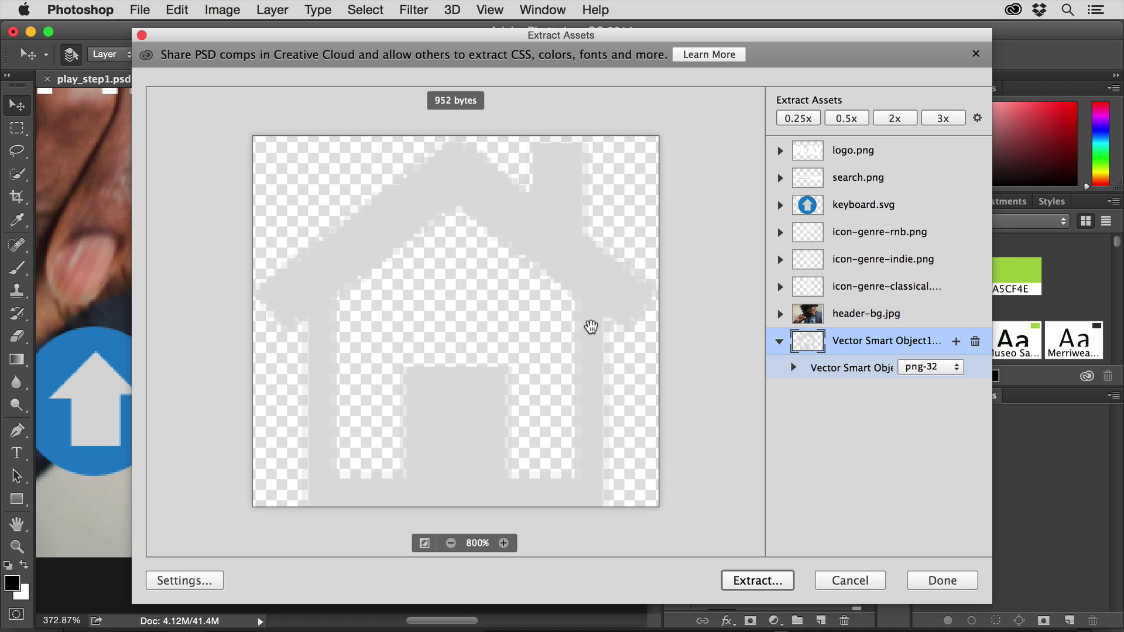
pyautogui.click(936, 367)
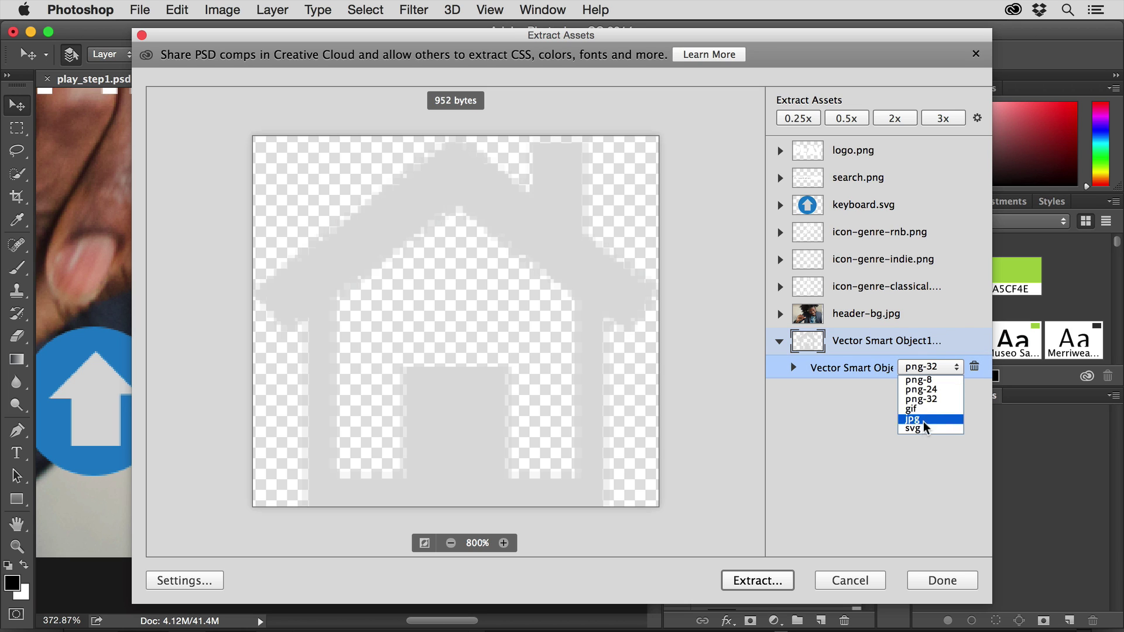
pyautogui.click(916, 428)
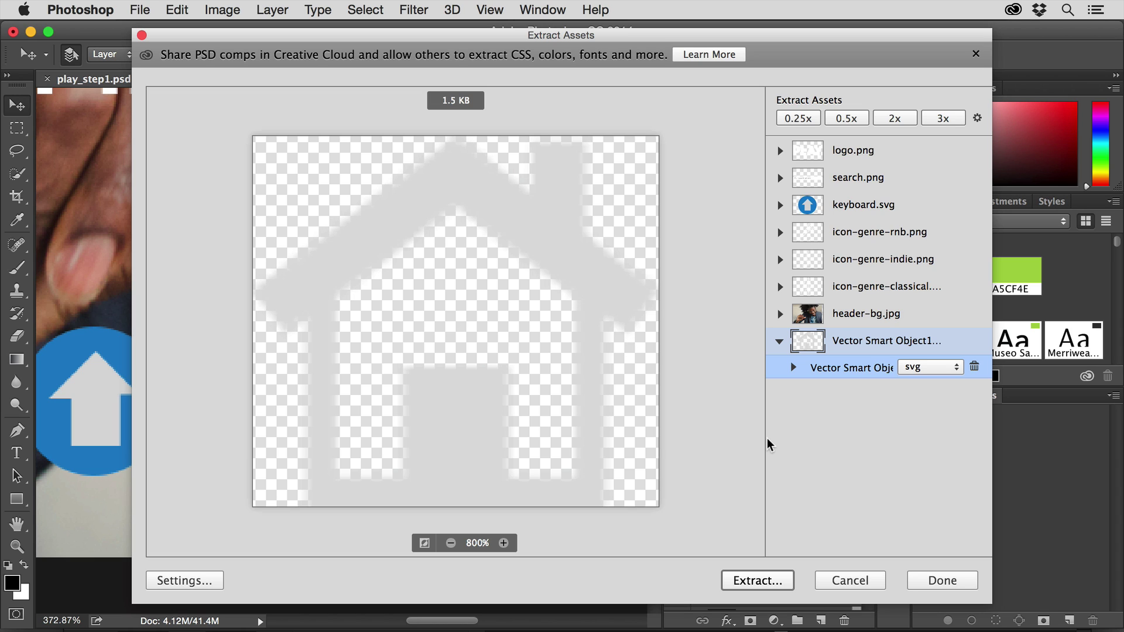
pyautogui.click(845, 581)
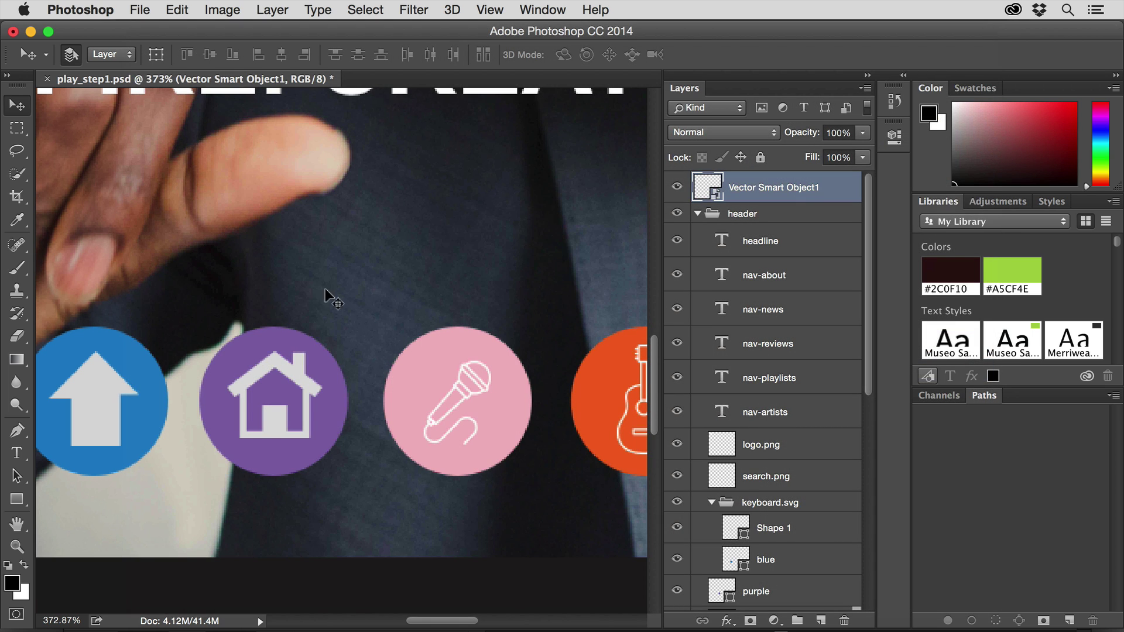
# - Paste the house as a shape layer, move it higher and scale it to about 77%
pyautogui.moveTo(301, 294); pyautogui.dragTo(369, 221)
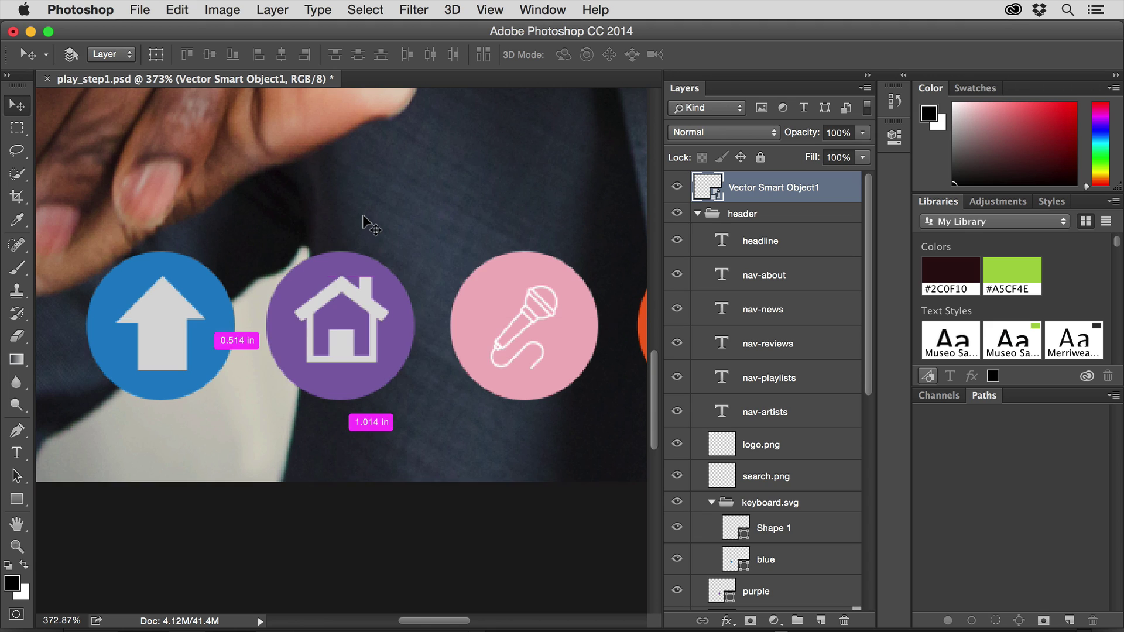
pyautogui.press('super+v')
pyautogui.click(317, 335)
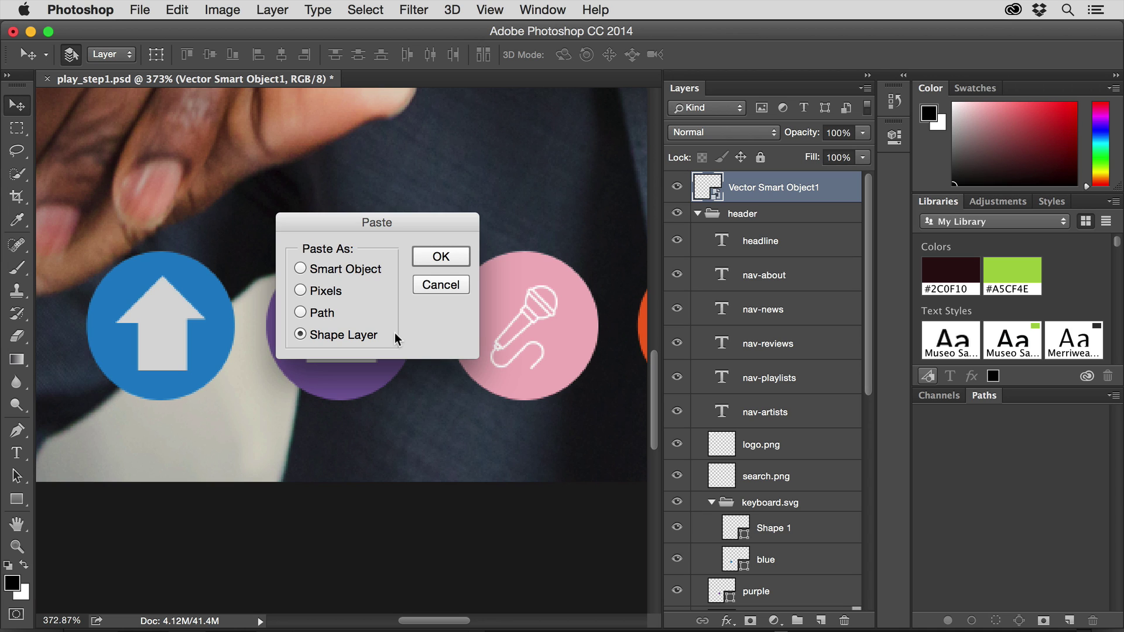
pyautogui.click(431, 256)
pyautogui.moveTo(393, 299); pyautogui.dragTo(402, 211)
pyautogui.press('super+t')
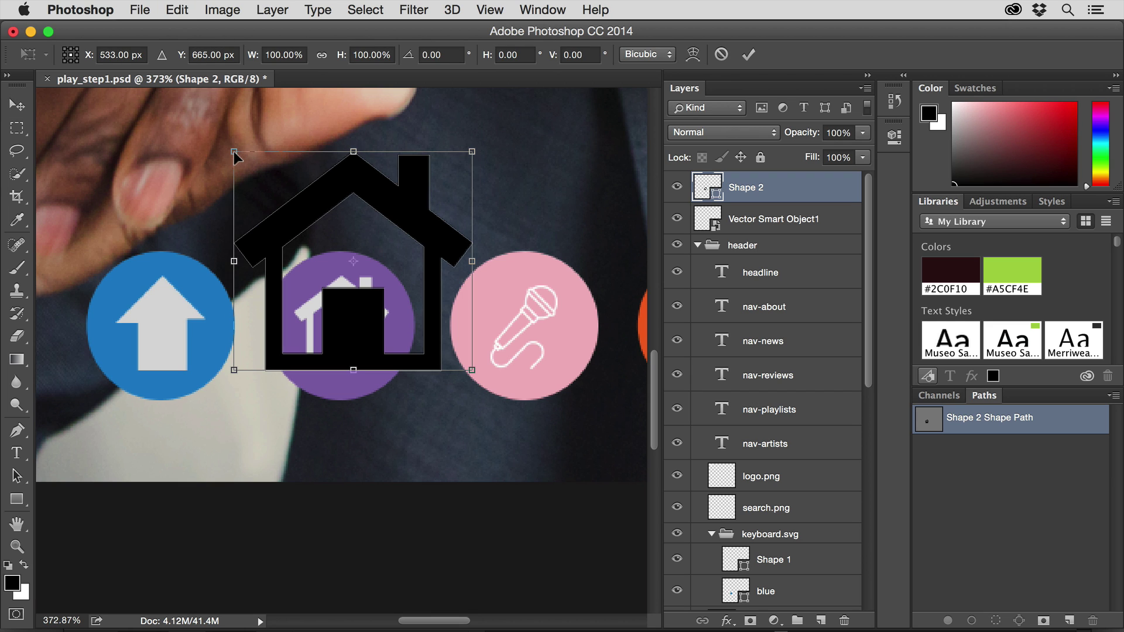
pyautogui.moveTo(234, 152); pyautogui.dragTo(230, 99)
pyautogui.press('Return')
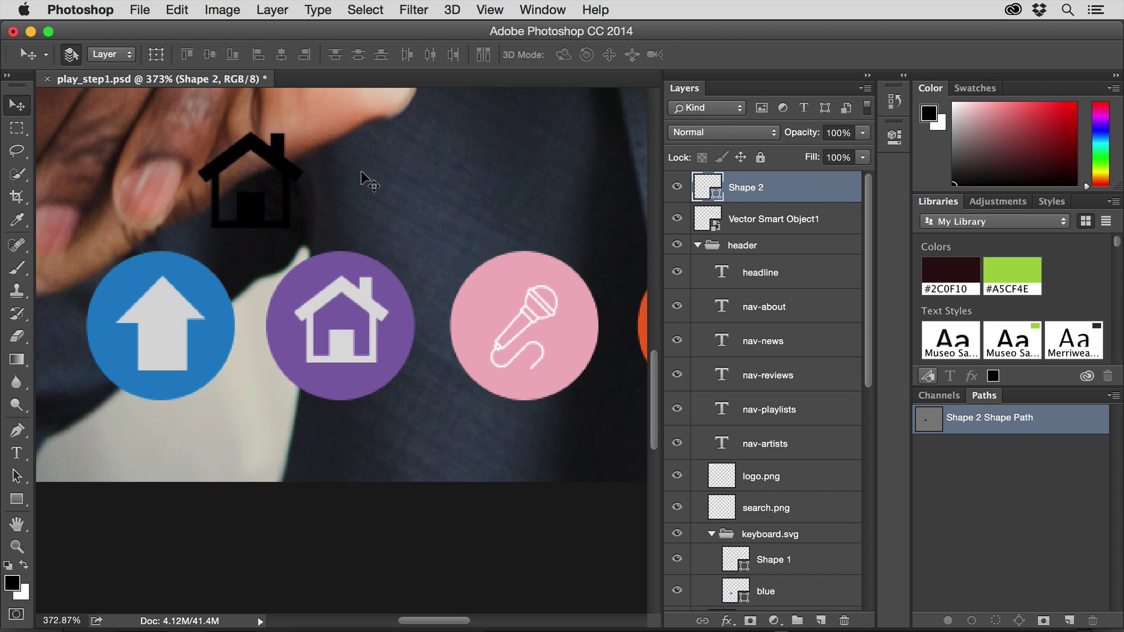
# - Set the Shape 2 house fill to light grey e7e7e7
pyautogui.doubleClick(704, 185)
pyautogui.click(394, 234)
pyautogui.moveTo(394, 233); pyautogui.dragTo(309, 186)
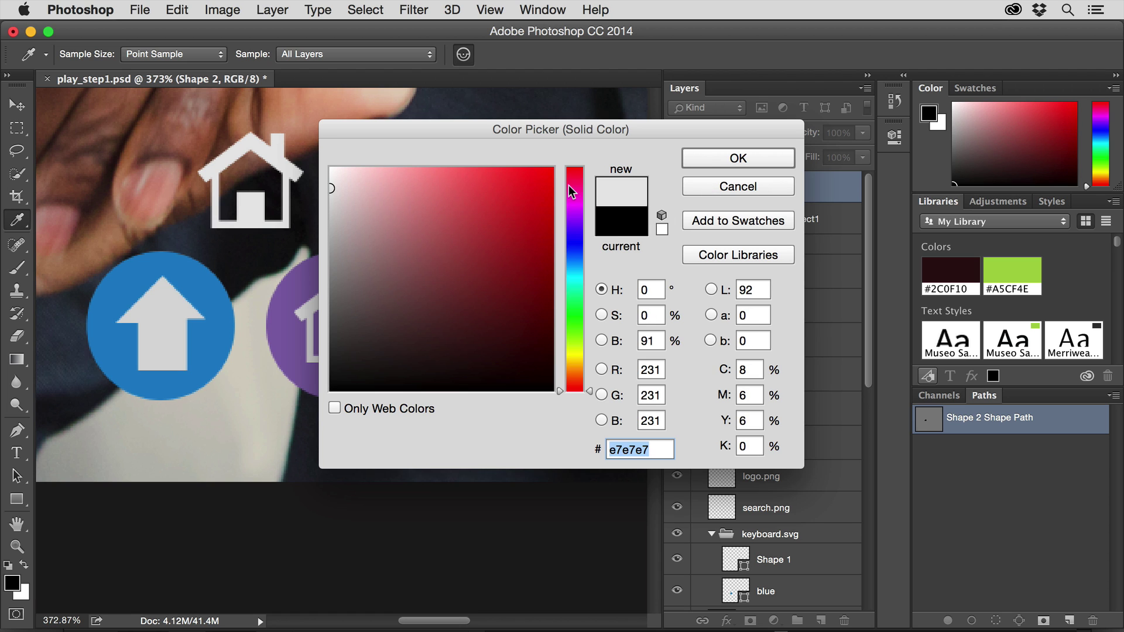
pyautogui.click(702, 155)
# - Delete the old smart object house and centre Shape 2 inside the purple circle
pyautogui.press('v')
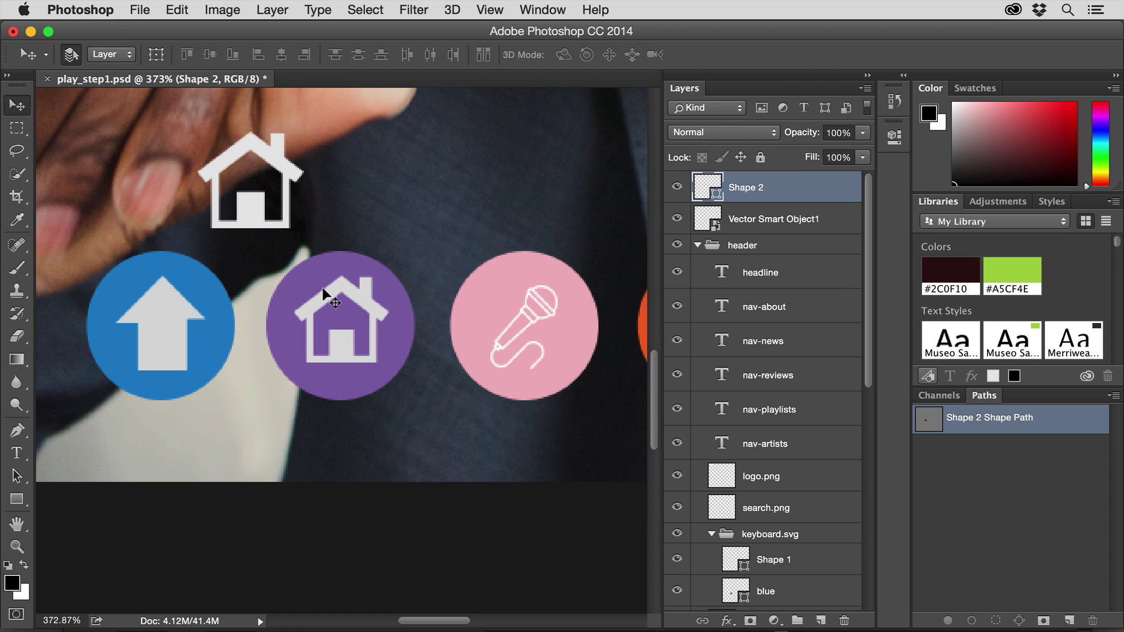
pyautogui.click(324, 293)
pyautogui.press('BackSpace')
pyautogui.click(252, 217)
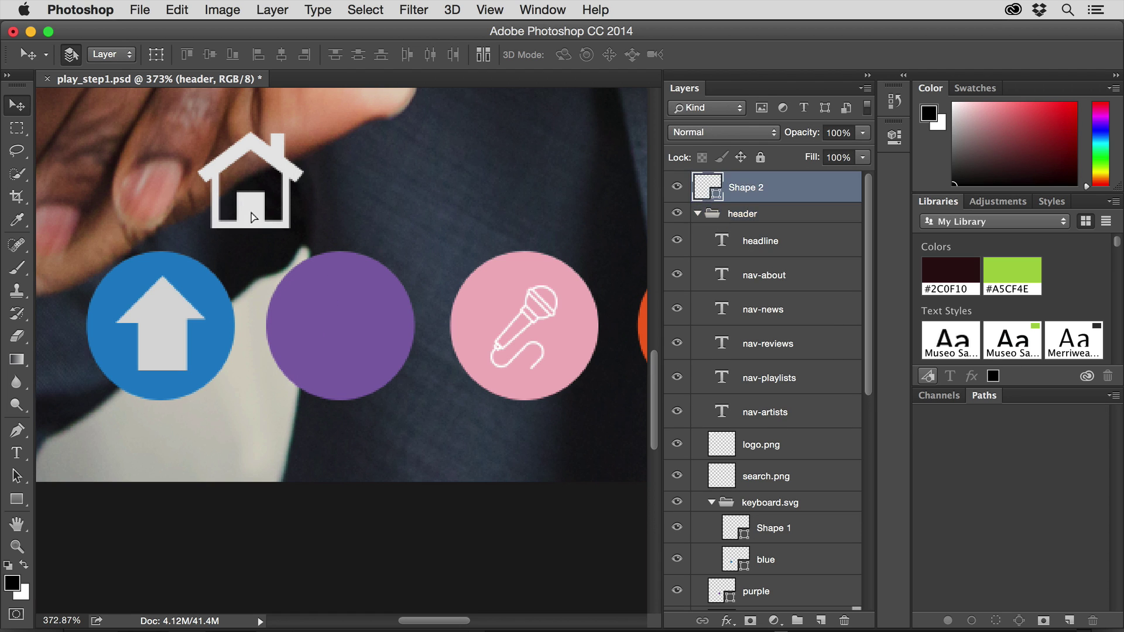
pyautogui.moveTo(251, 218); pyautogui.dragTo(350, 349)
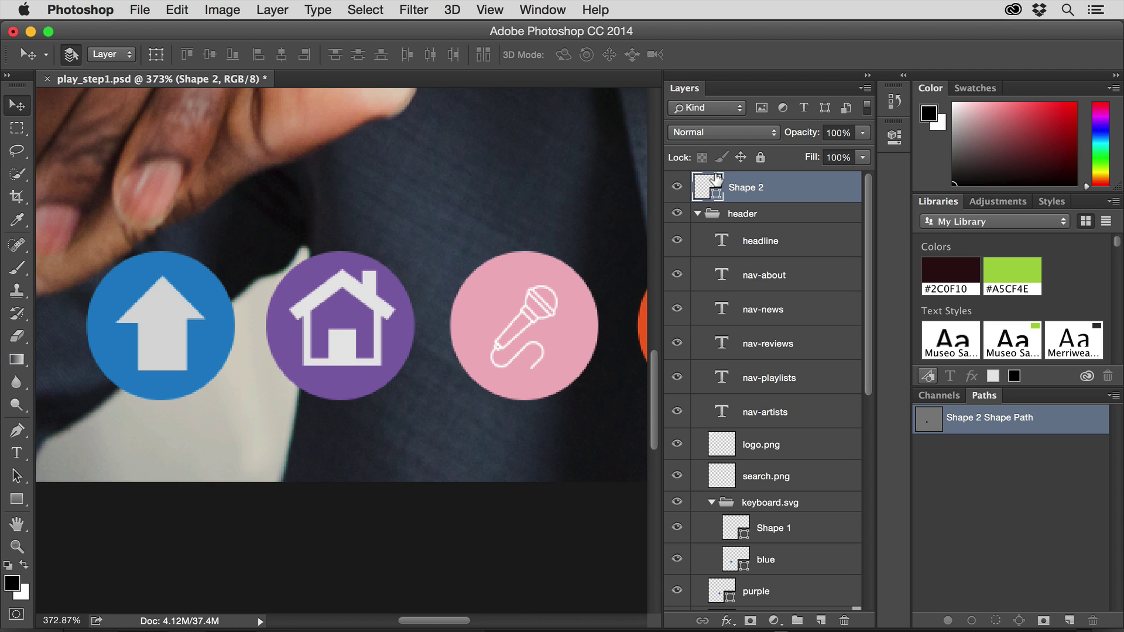
pyautogui.click(386, 331)
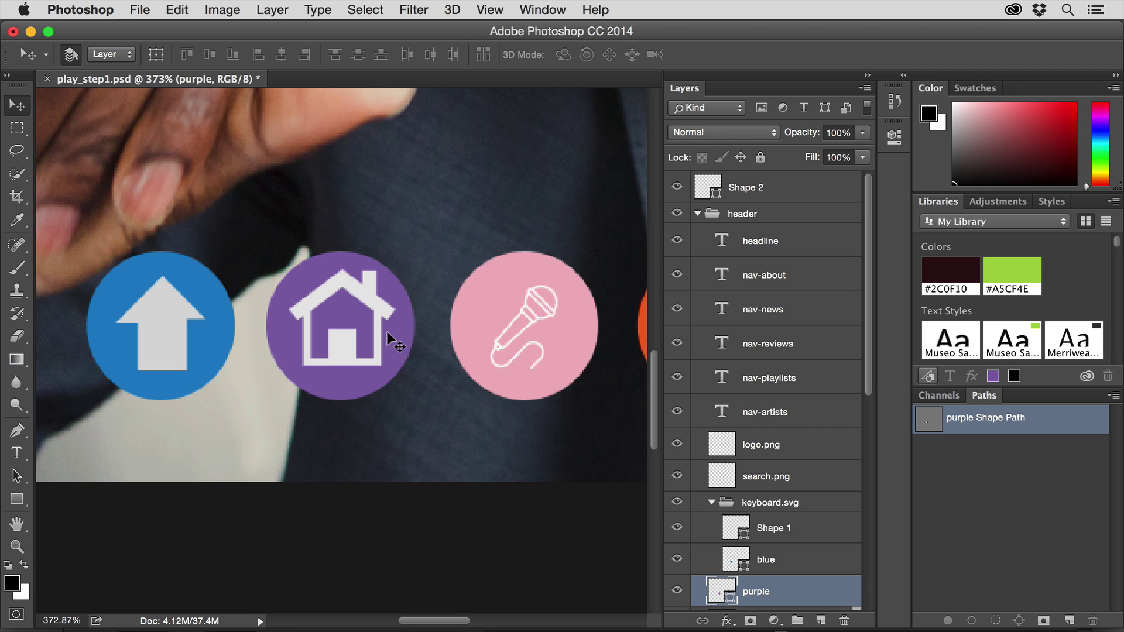
# - Group Shape 2 with the purple circle and rename the group 'house-button'
pyautogui.keyDown('super'); pyautogui.click(732, 184); pyautogui.keyUp('super')
pyautogui.press('super+g')
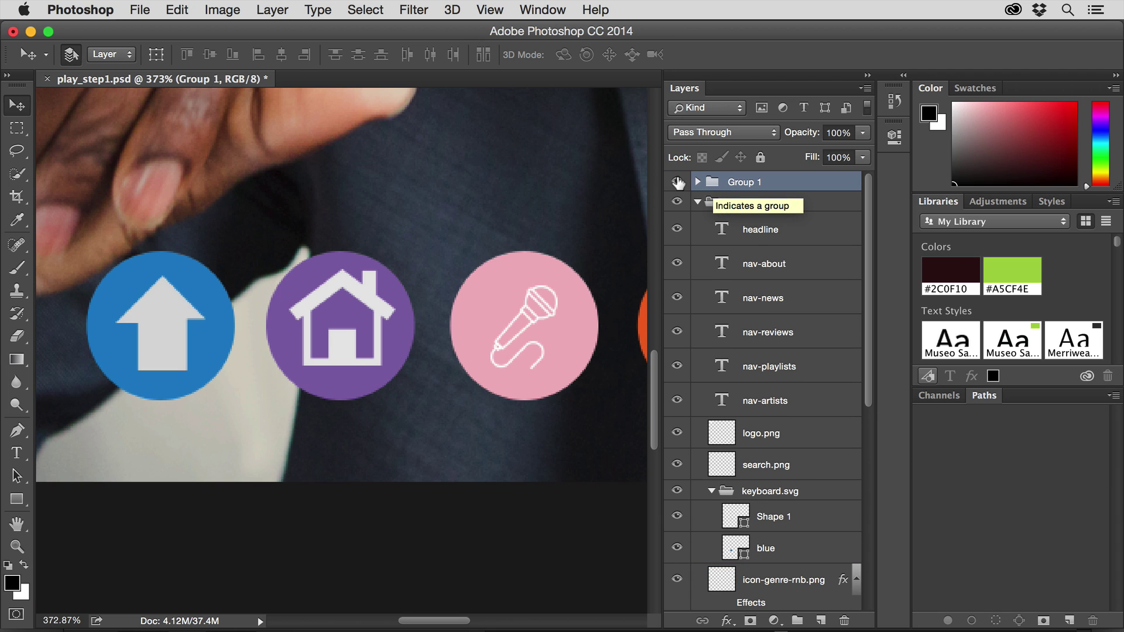
pyautogui.click(697, 181)
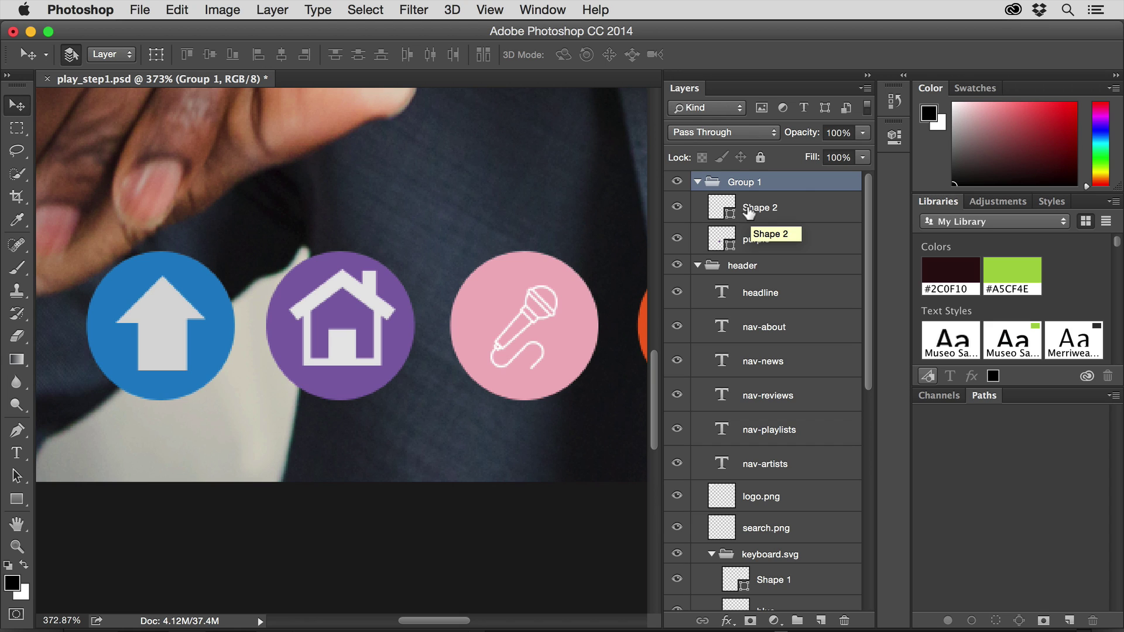
pyautogui.doubleClick(739, 182)
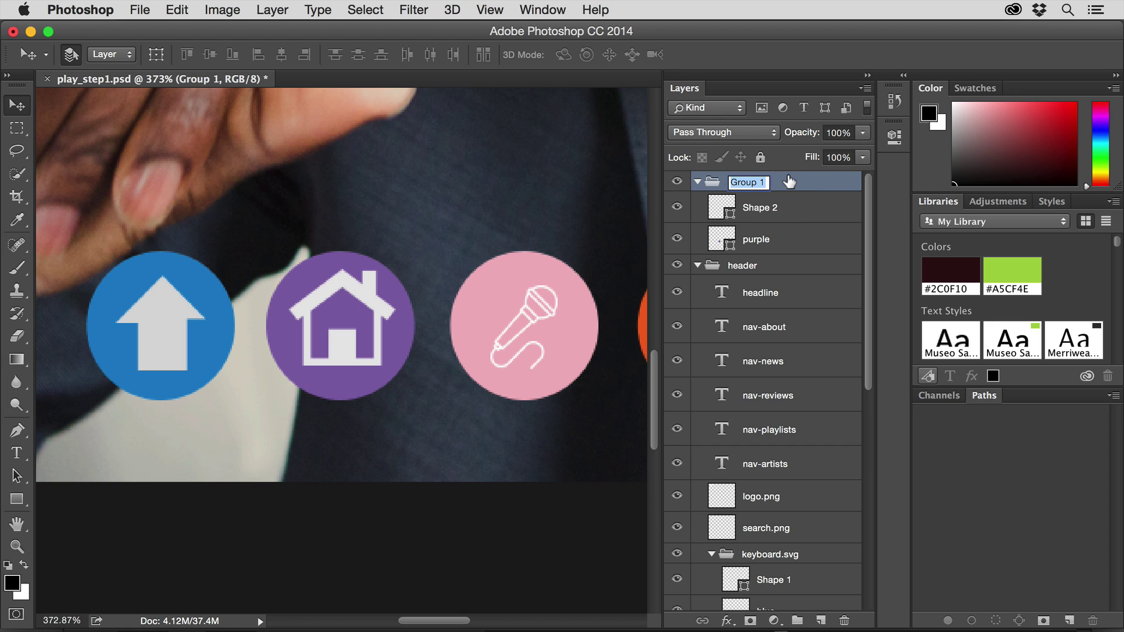
pyautogui.write('house-button')
pyautogui.press('Return')
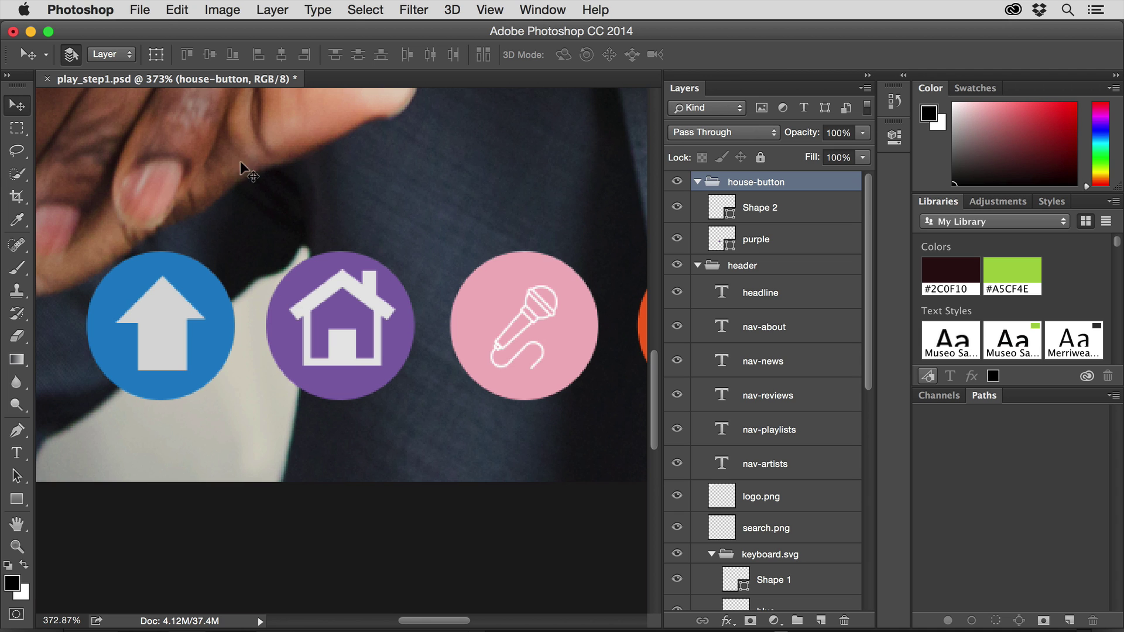
# - In Extract Assets, switch house-button's export format from PNG to SVG
pyautogui.click(151, 18)
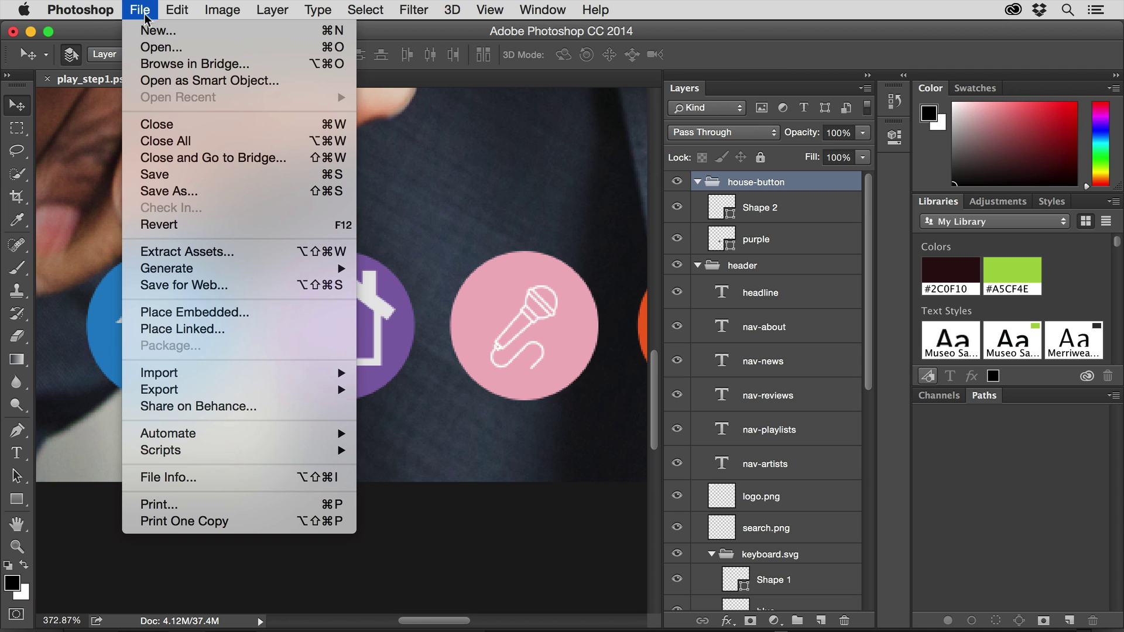
pyautogui.click(184, 250)
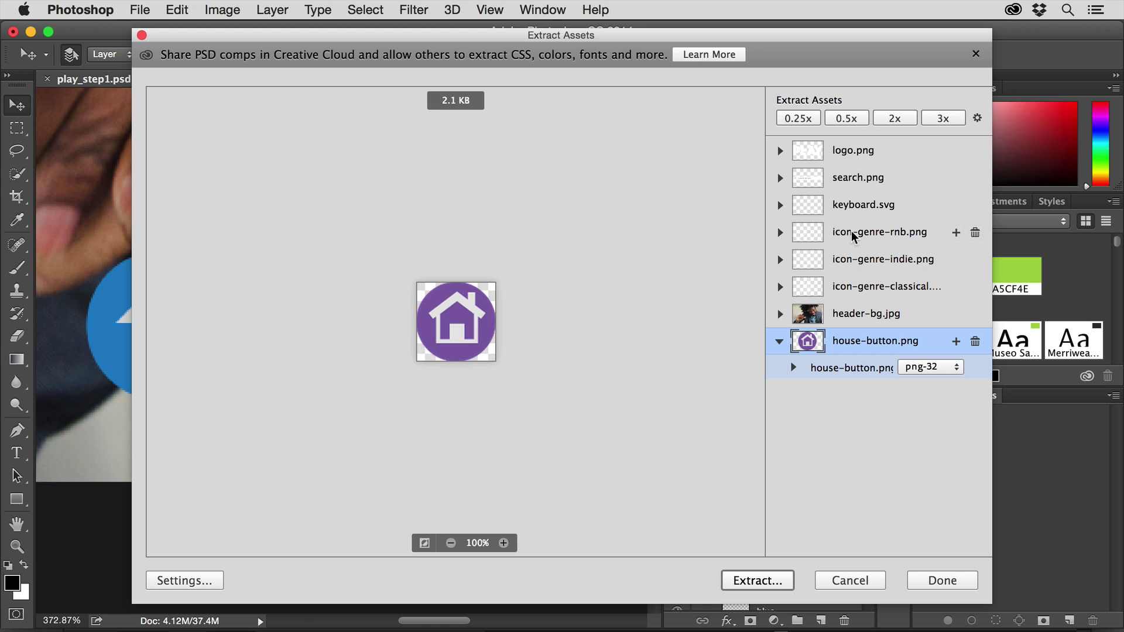
pyautogui.click(504, 543)
pyautogui.click(504, 543)
pyautogui.click(503, 543)
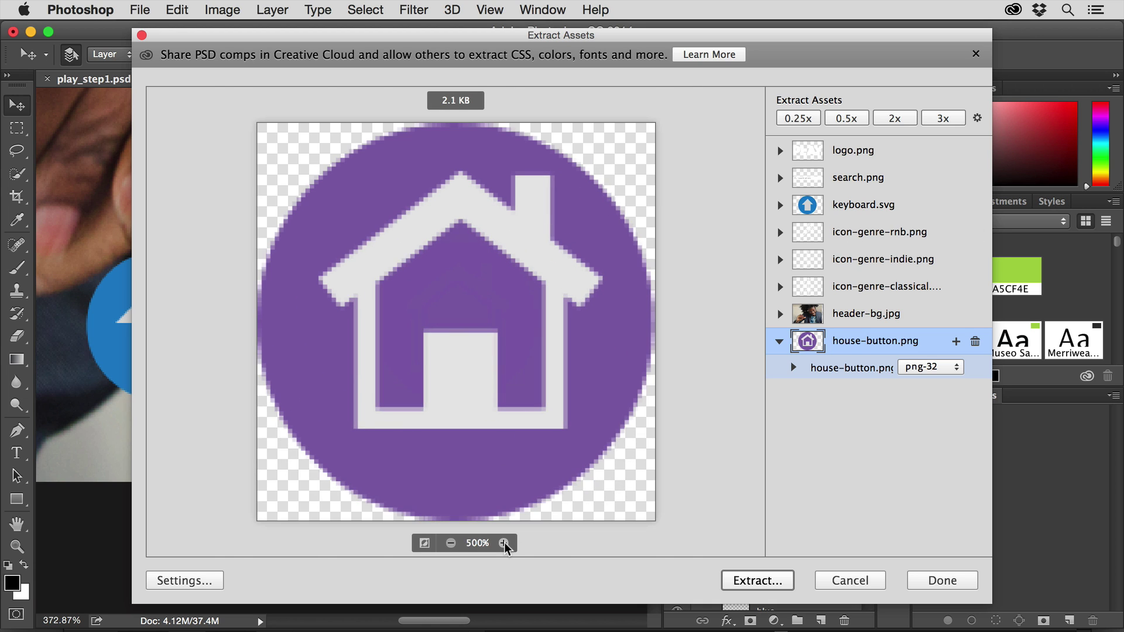
pyautogui.click(944, 369)
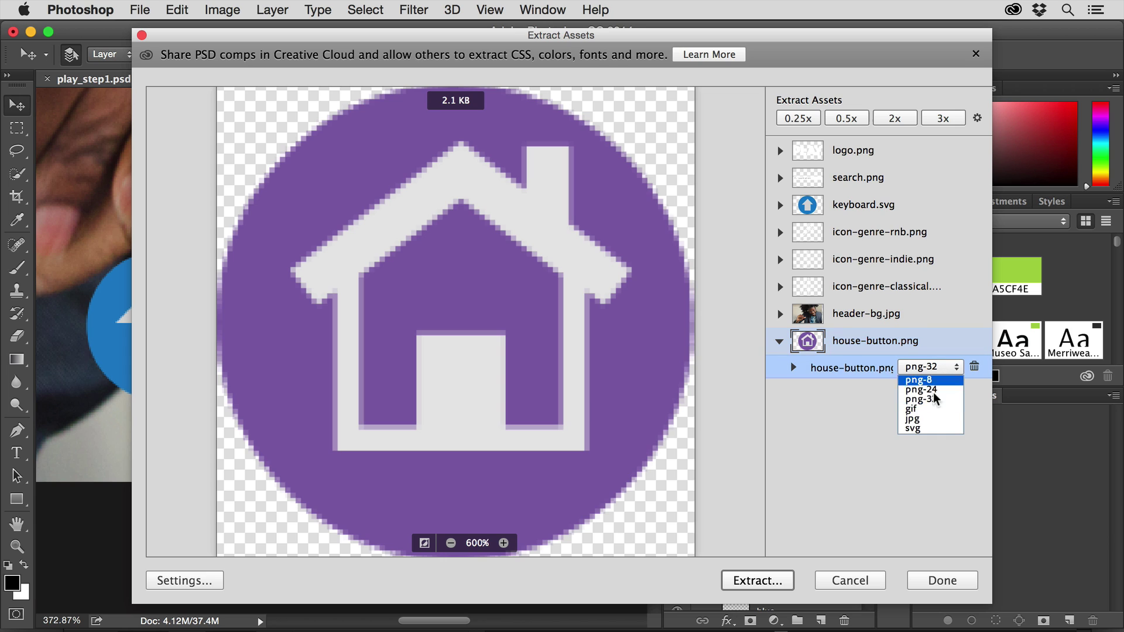
pyautogui.click(926, 434)
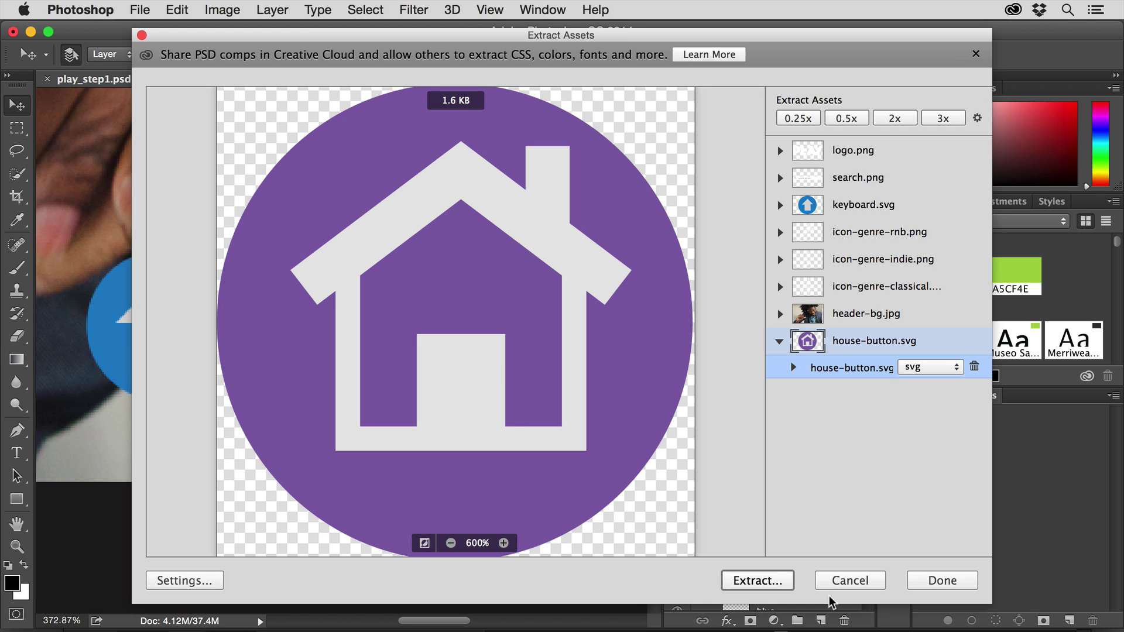
# - Extract the assets into play_step1-assets on the Desktop, replacing the existing folder
pyautogui.click(758, 581)
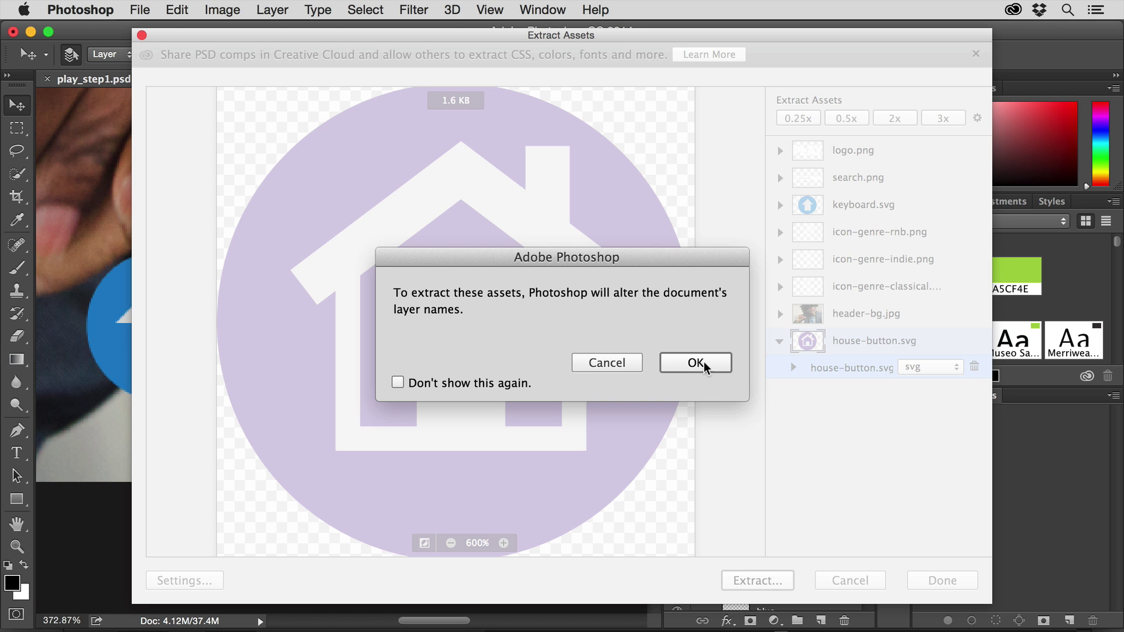
pyautogui.click(710, 361)
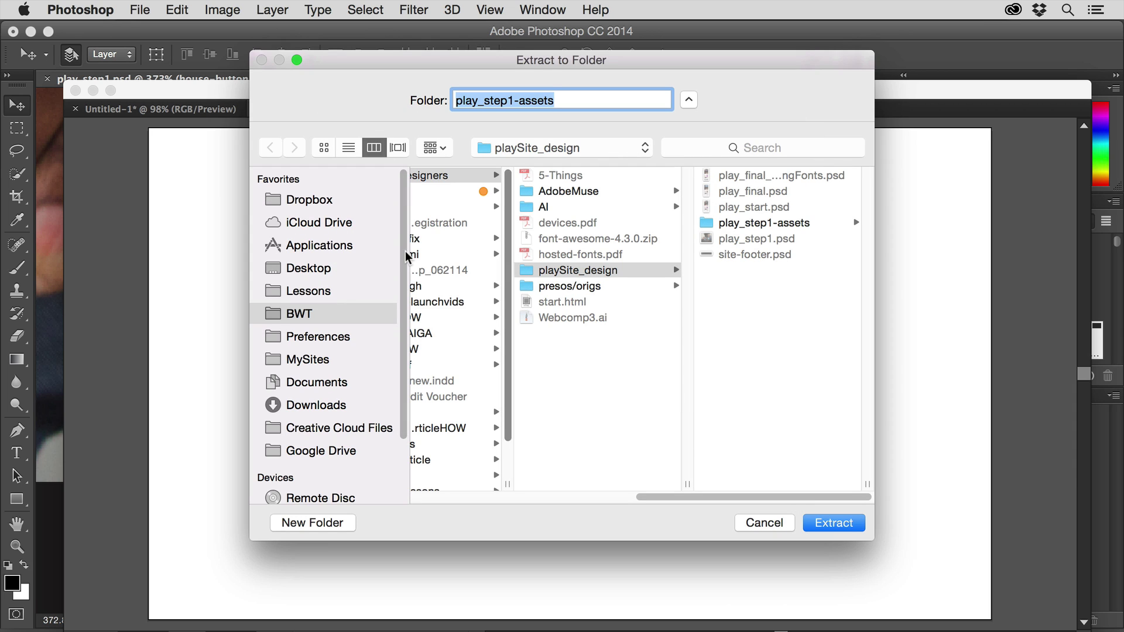
pyautogui.click(303, 266)
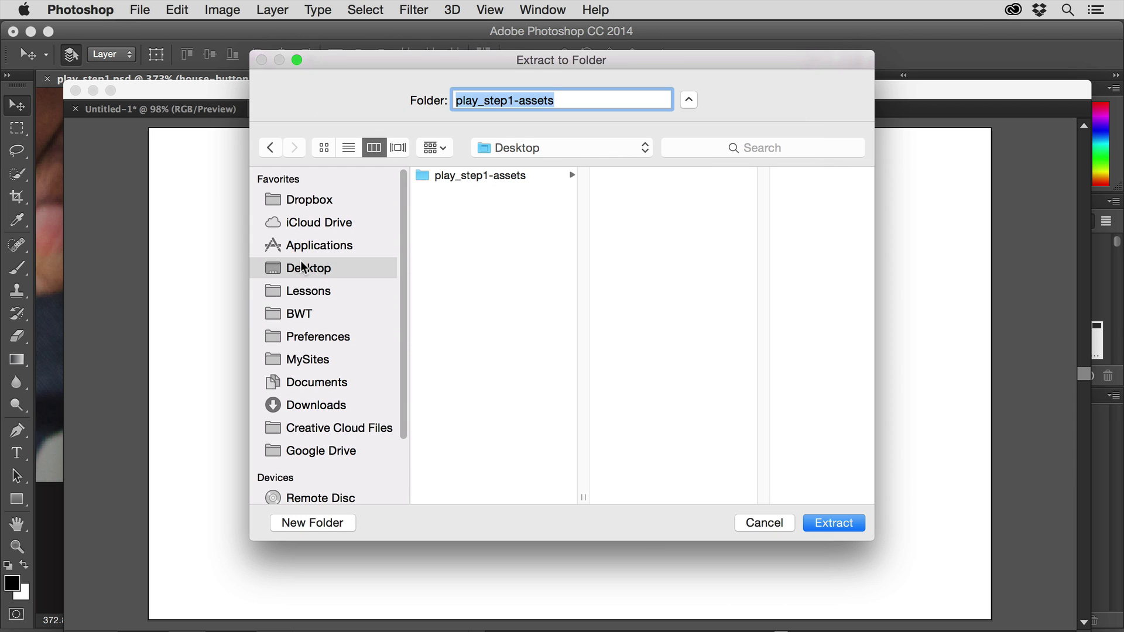
pyautogui.press('Return')
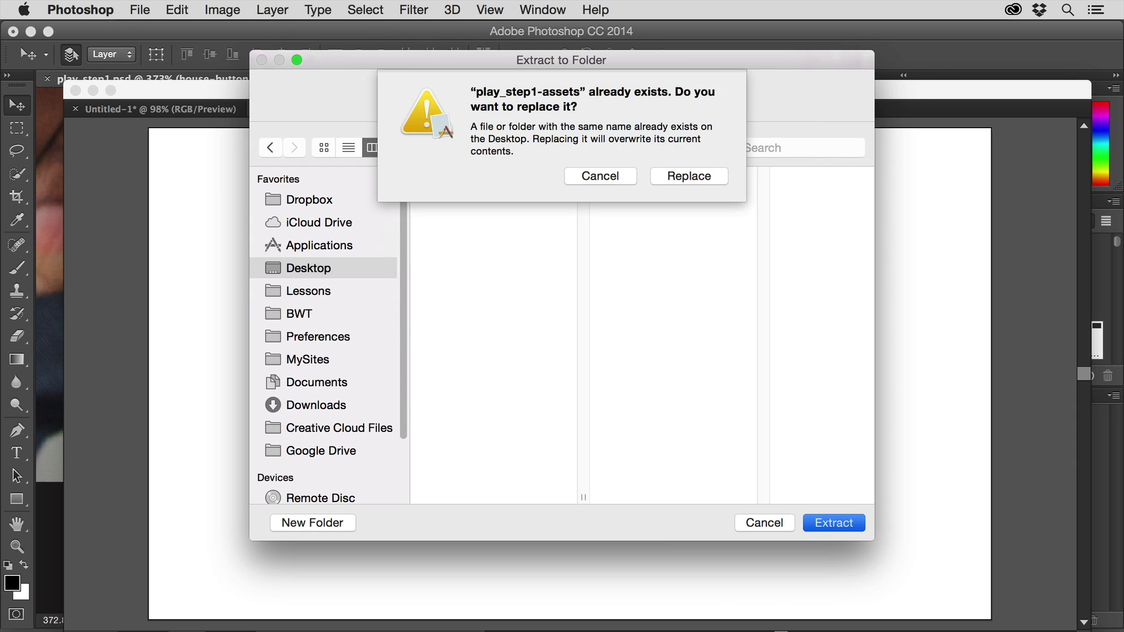
pyautogui.click(693, 183)
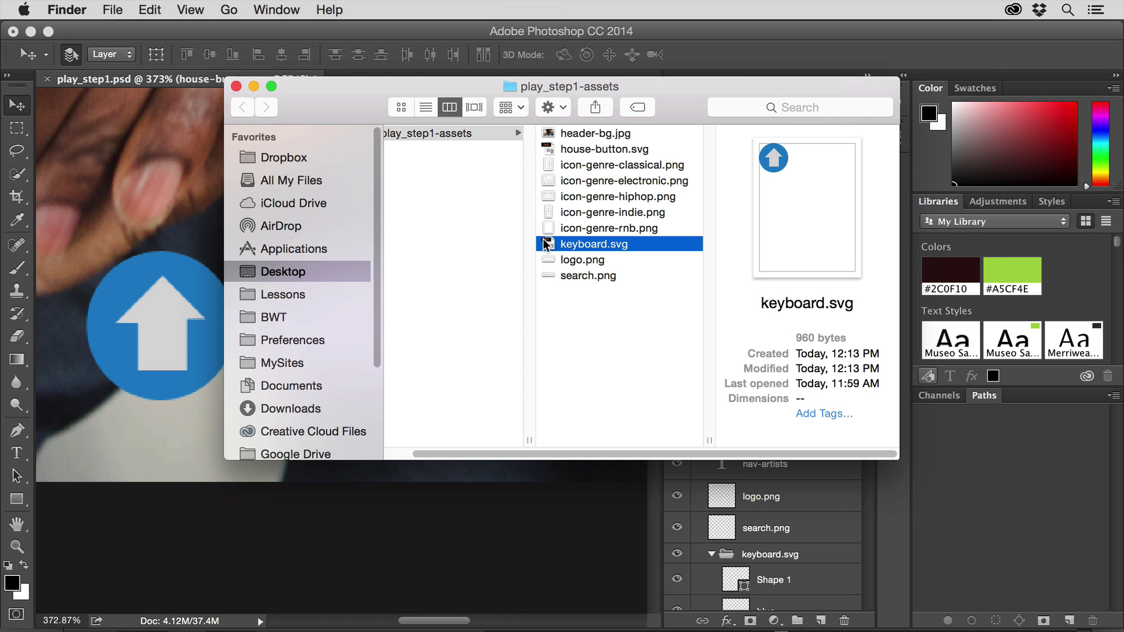
# - Preview house-button.svg in Finder, then launch Safari from the Dock
pyautogui.click(571, 150)
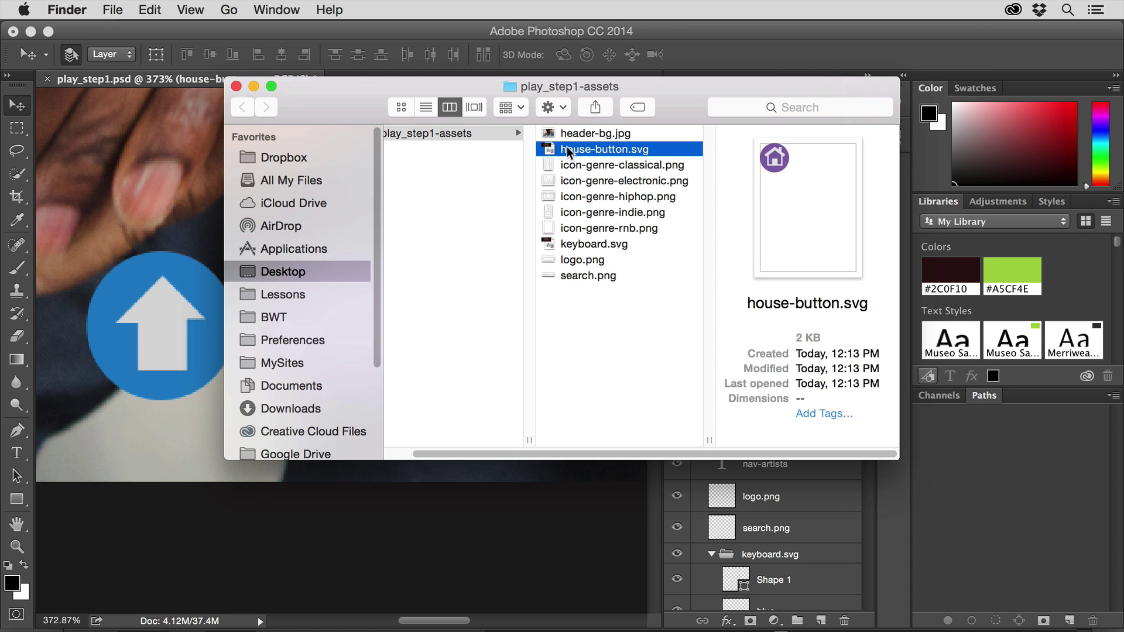
pyautogui.press('super+Tab')
pyautogui.press('super+Tab')
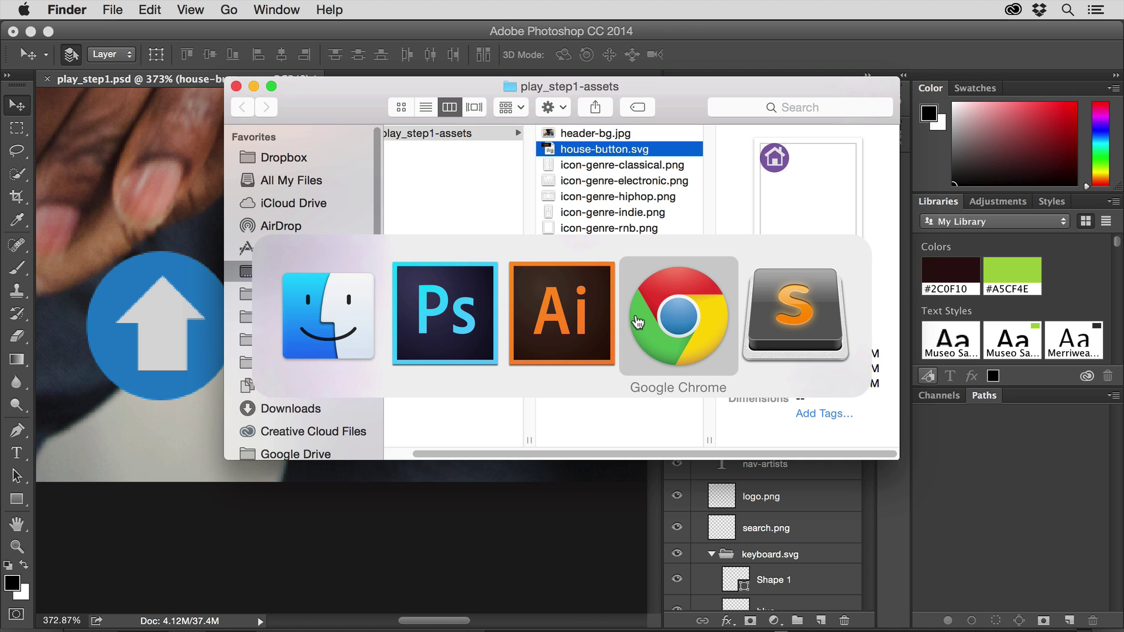
pyautogui.click(328, 322)
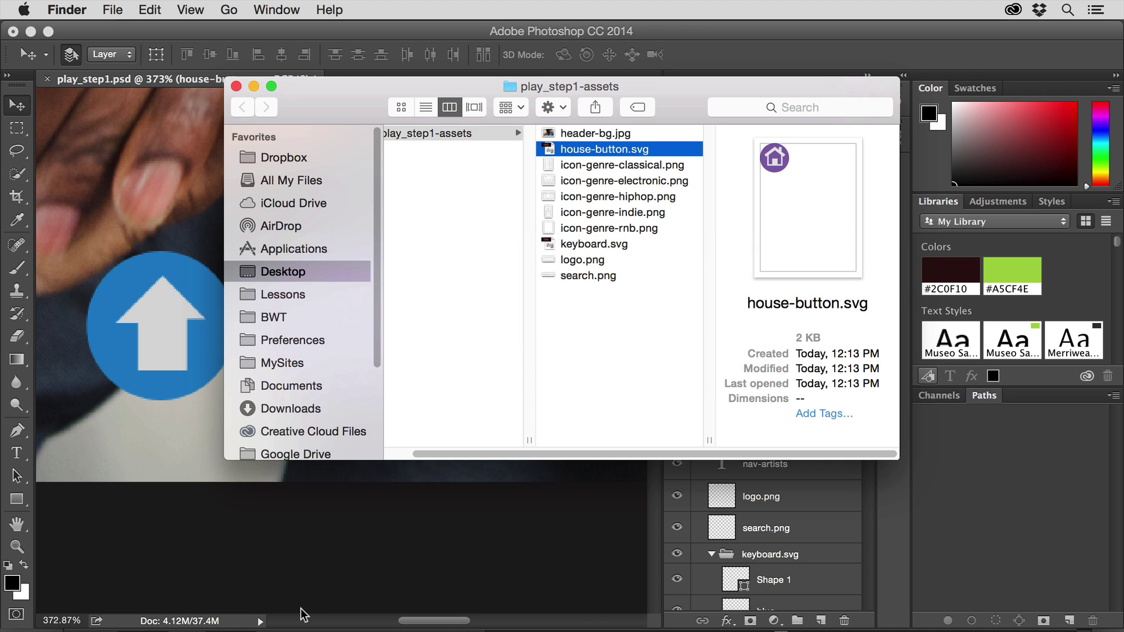
pyautogui.click(319, 603)
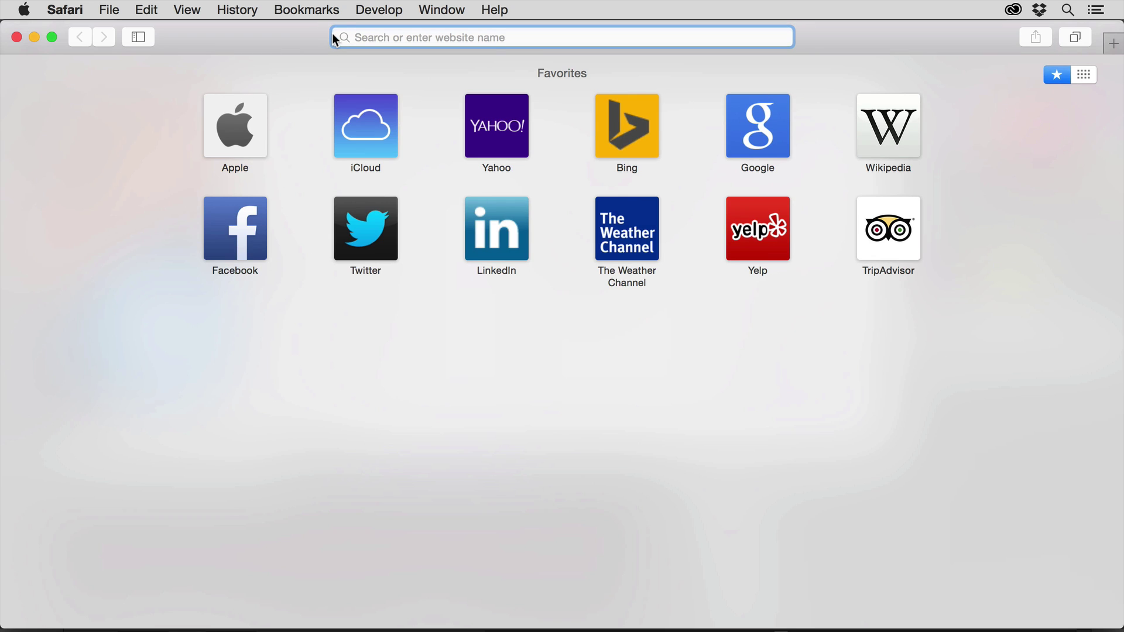
# - Open house-button.svg from Desktop > play_step1-assets in Safari
pyautogui.press('super+o')
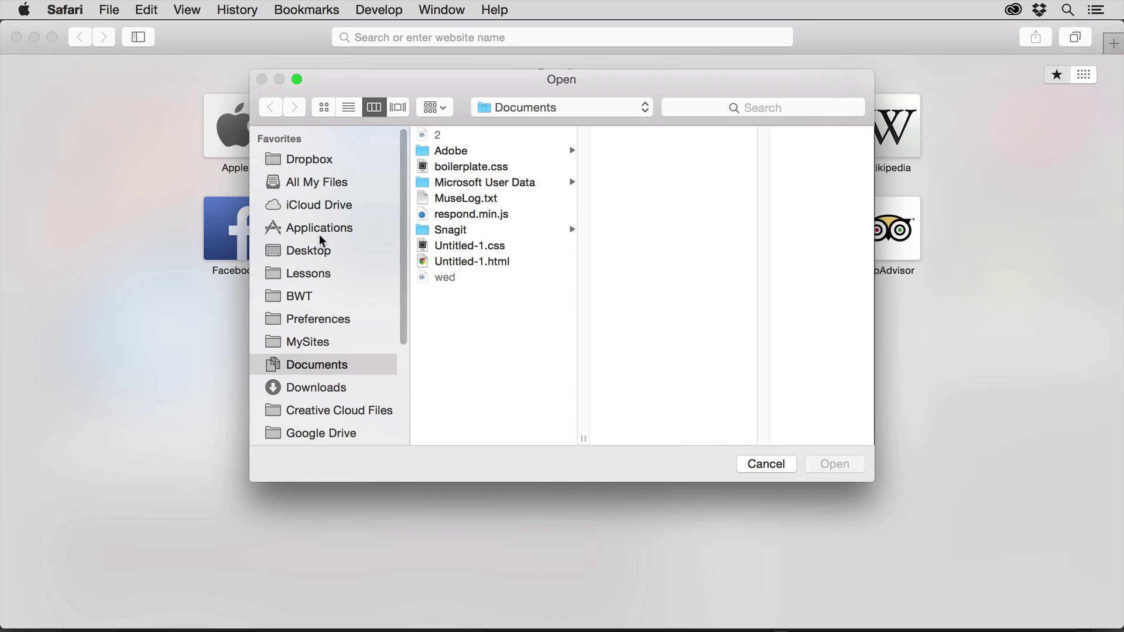
pyautogui.click(306, 250)
pyautogui.click(477, 135)
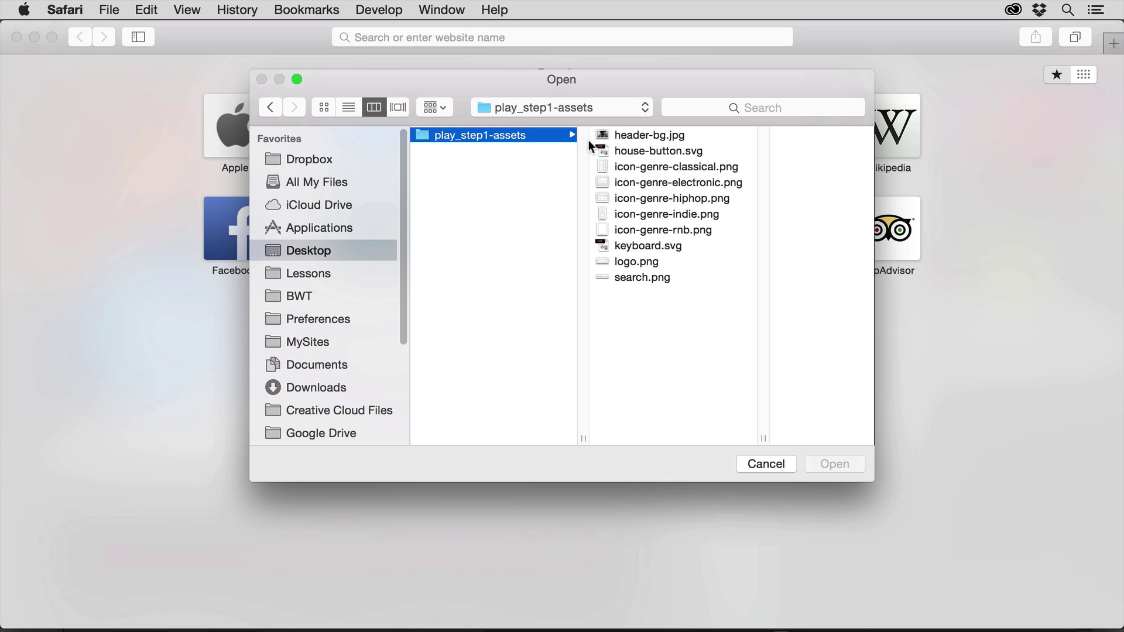
pyautogui.doubleClick(629, 150)
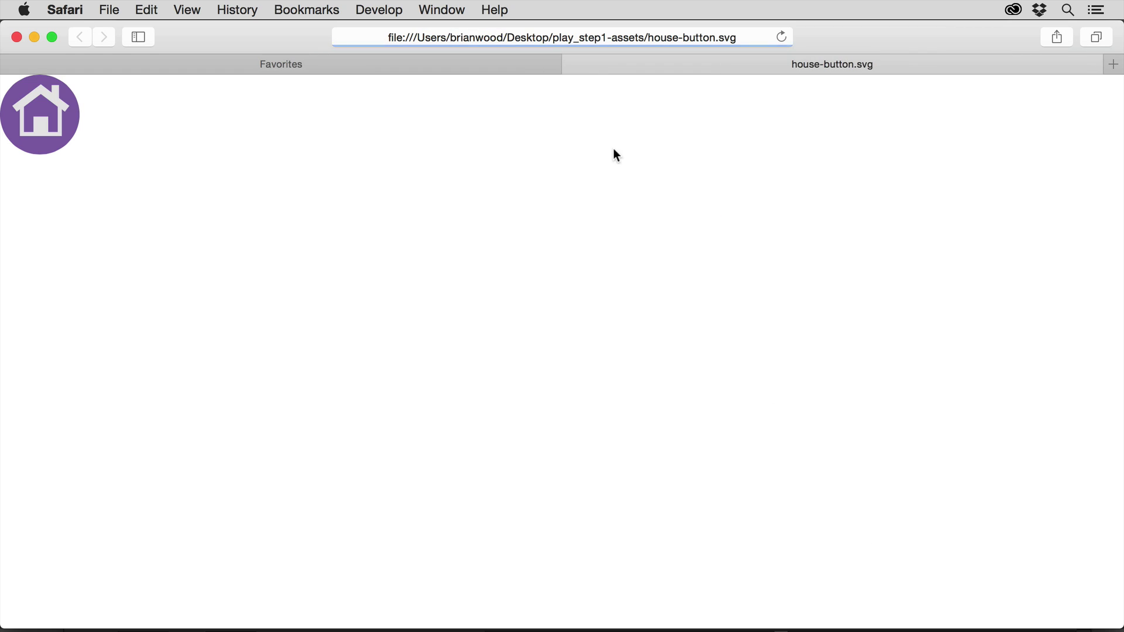
# - Zoom the house SVG in and out to check its edges stay sharp, then return to Photoshop
pyautogui.press('super+equal')
pyautogui.press('super+equal')
pyautogui.press('super+equal')
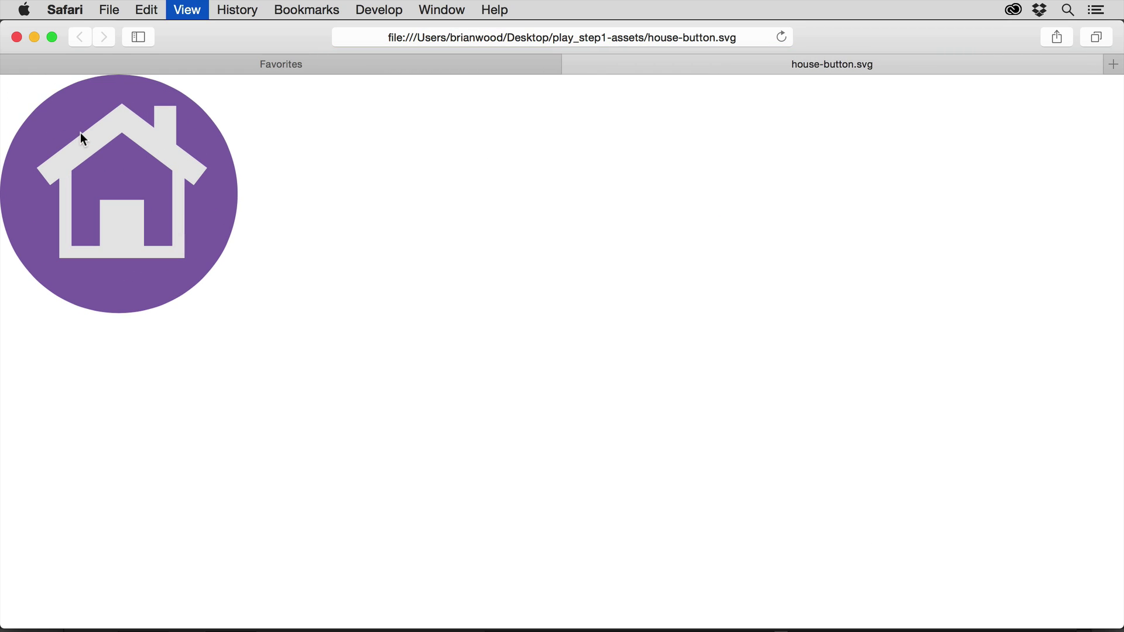
pyautogui.press('super+minus')
pyautogui.press('super+minus')
pyautogui.press('super+minus')
pyautogui.press('super+minus')
pyautogui.press('super+minus')
pyautogui.press('super+minus')
pyautogui.press('super+minus')
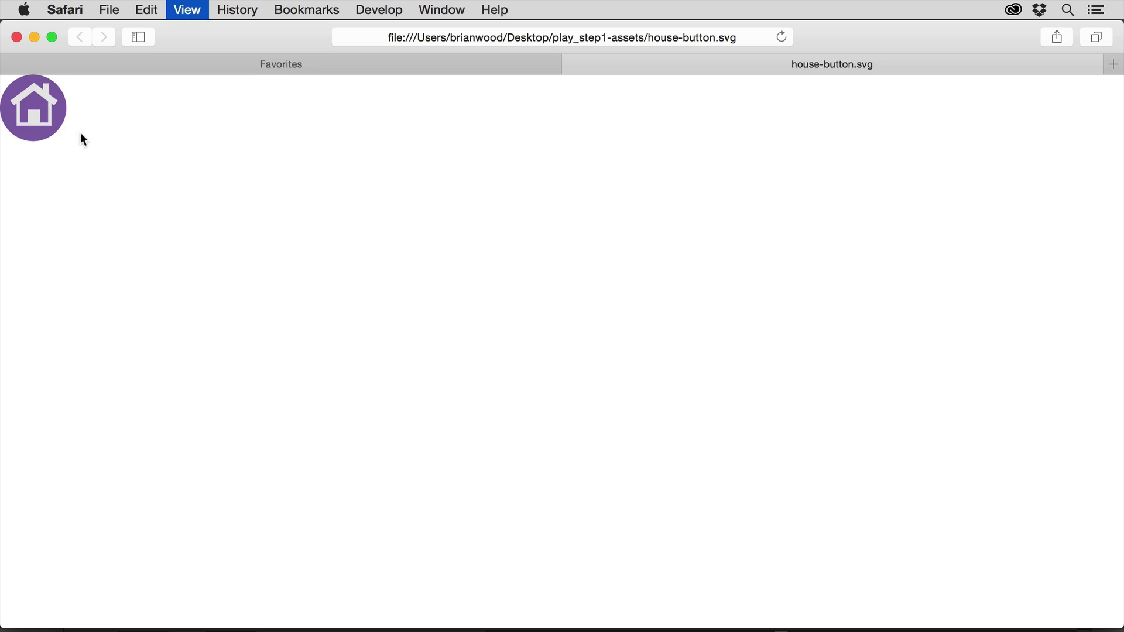
pyautogui.press('super+equal')
pyautogui.press('super+equal')
pyautogui.press('super+equal')
pyautogui.press('super+equal')
pyautogui.press('super+equal')
pyautogui.press('super+minus')
pyautogui.press('super+minus')
pyautogui.press('super+minus')
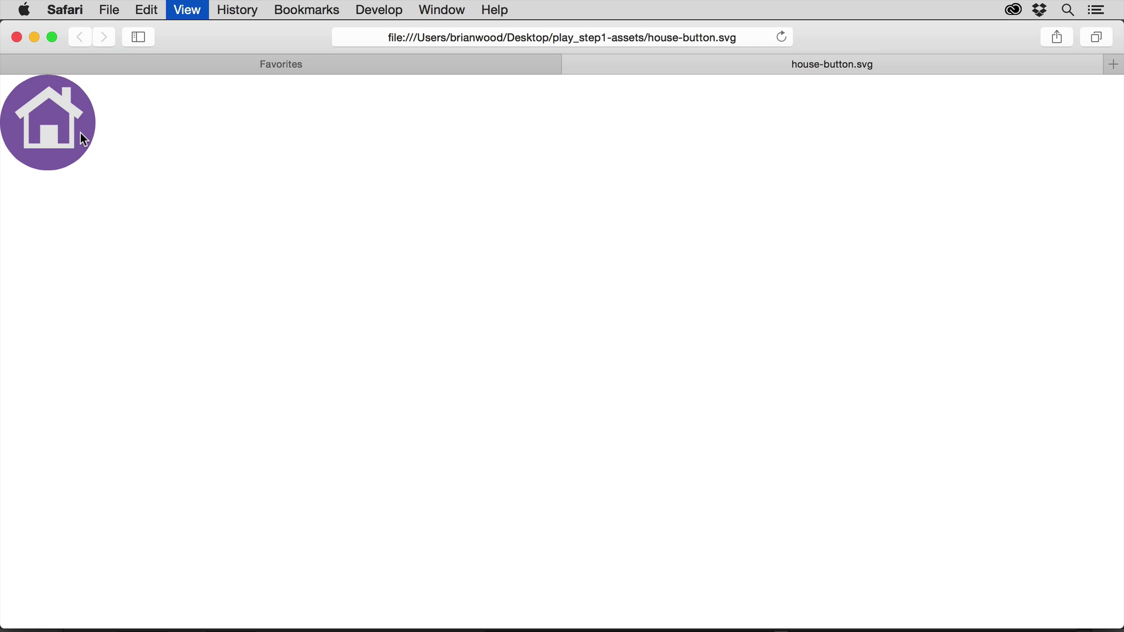
pyautogui.press('super+Tab')
pyautogui.press('super+Tab')
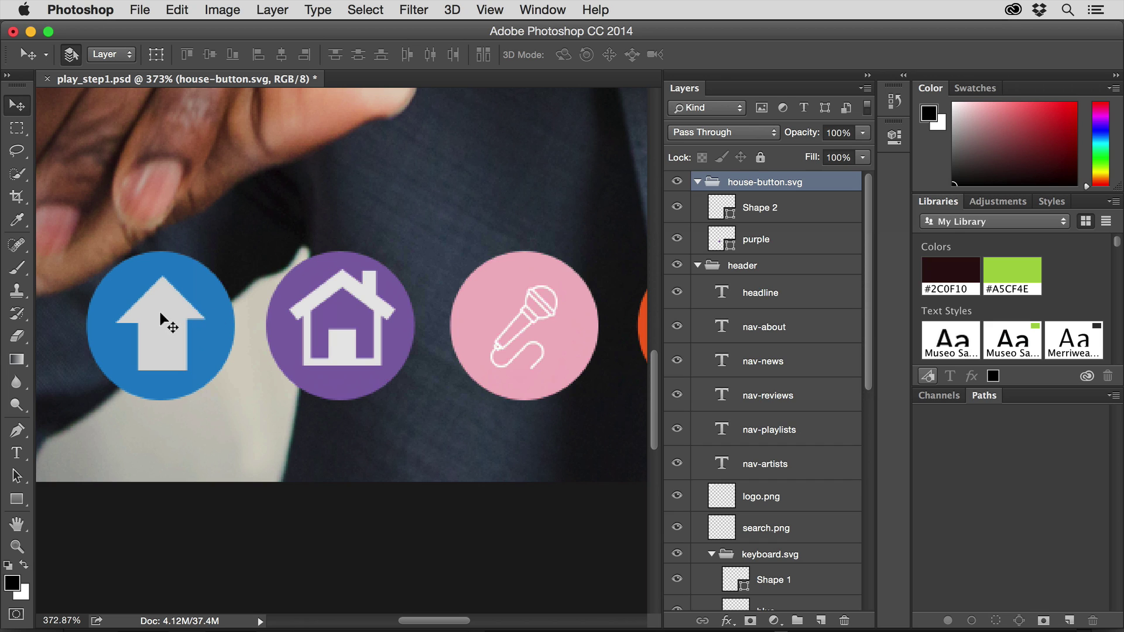
pyautogui.click(15, 503)
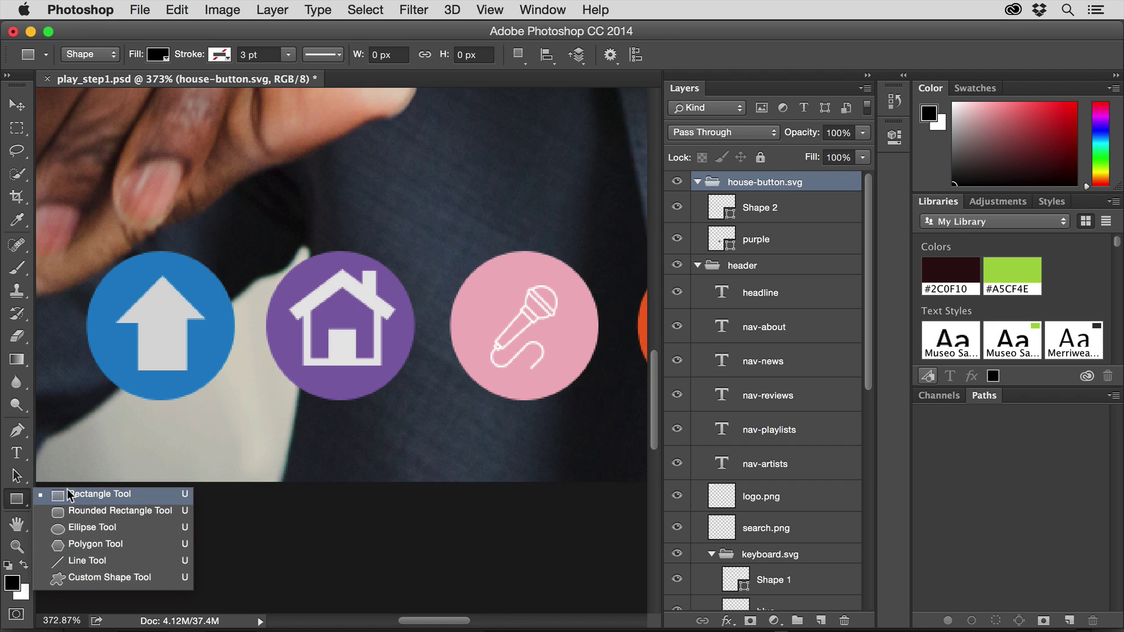
pyautogui.click(17, 499)
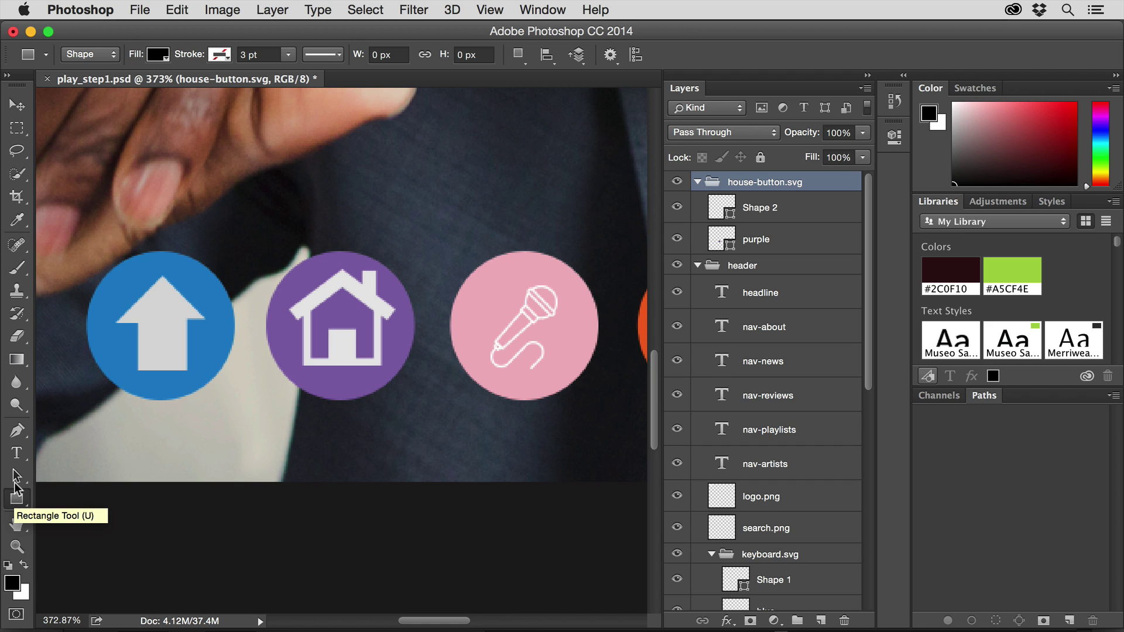
pyautogui.click(15, 434)
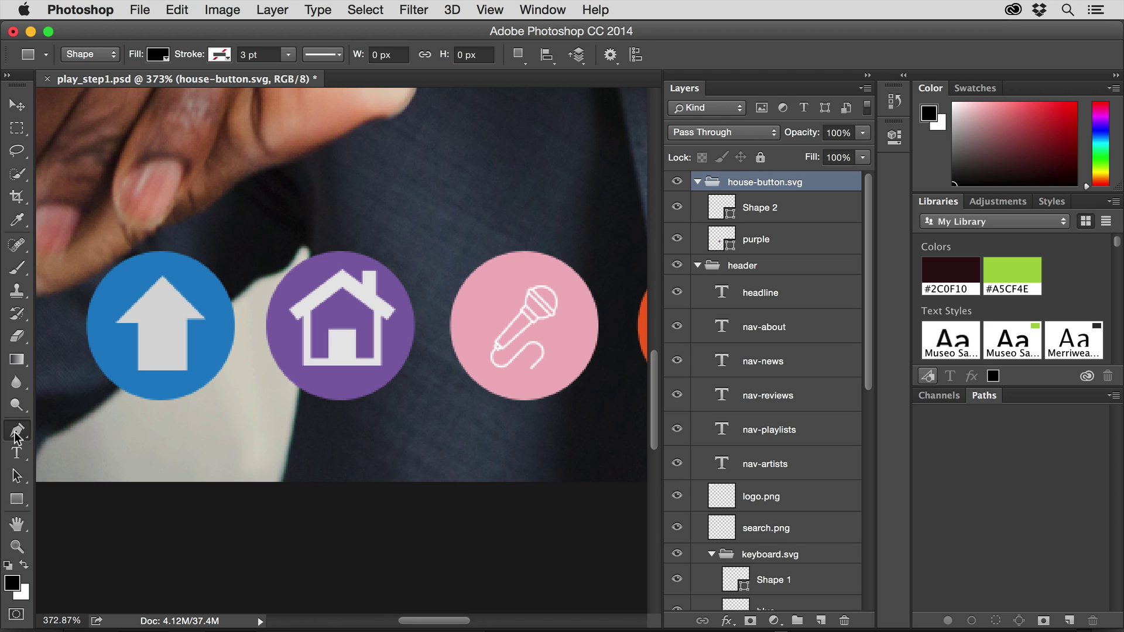
pyautogui.click(79, 54)
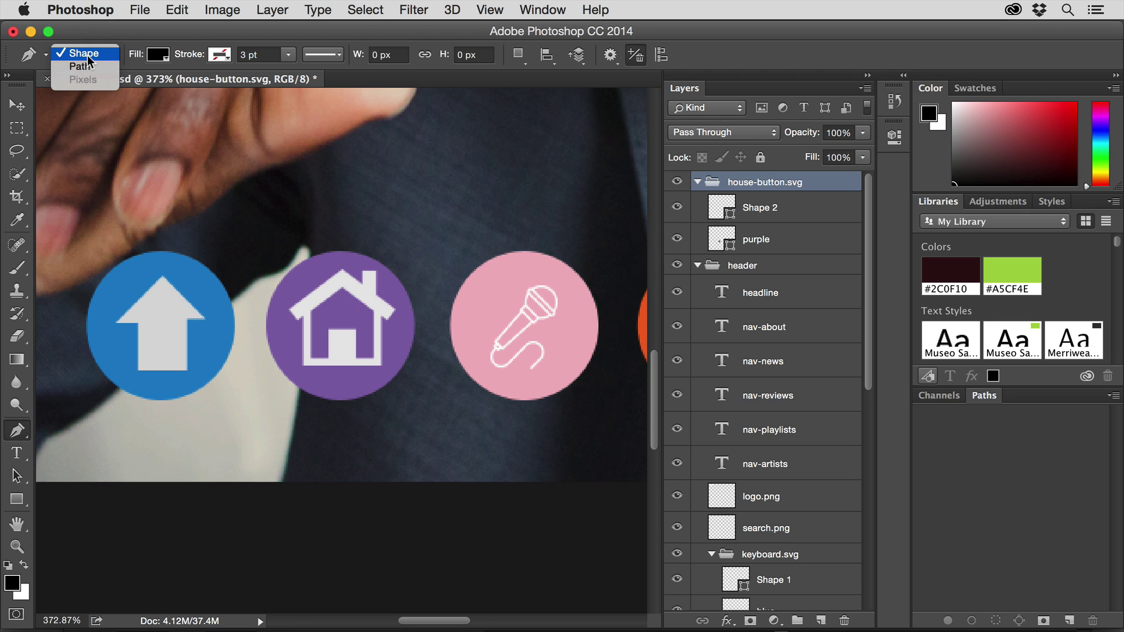
pyautogui.click(84, 54)
pyautogui.click(17, 105)
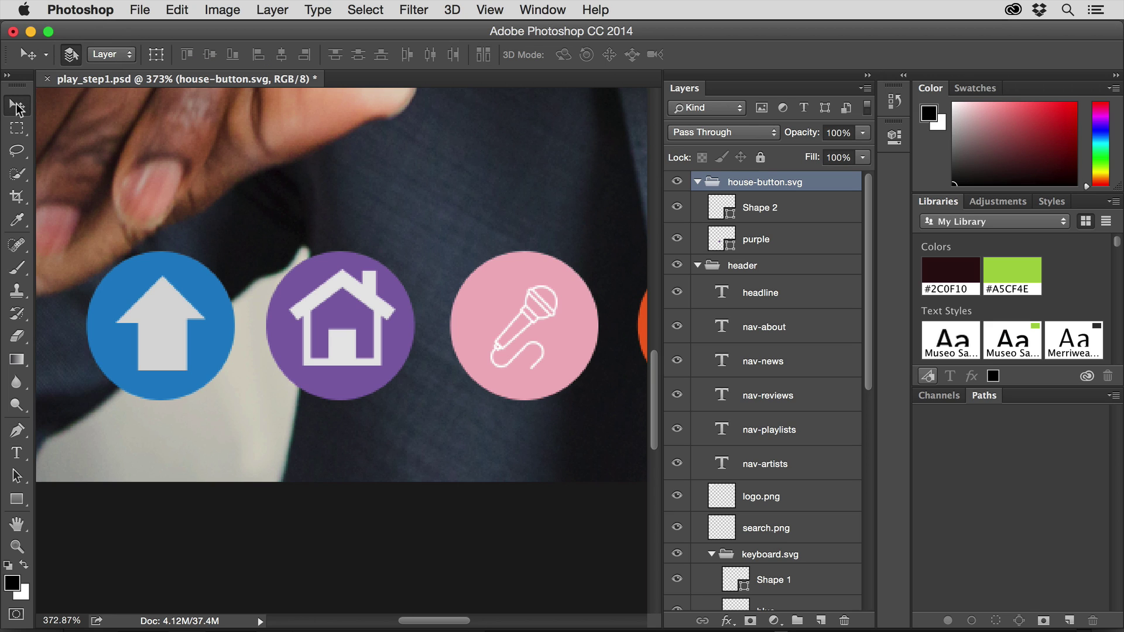